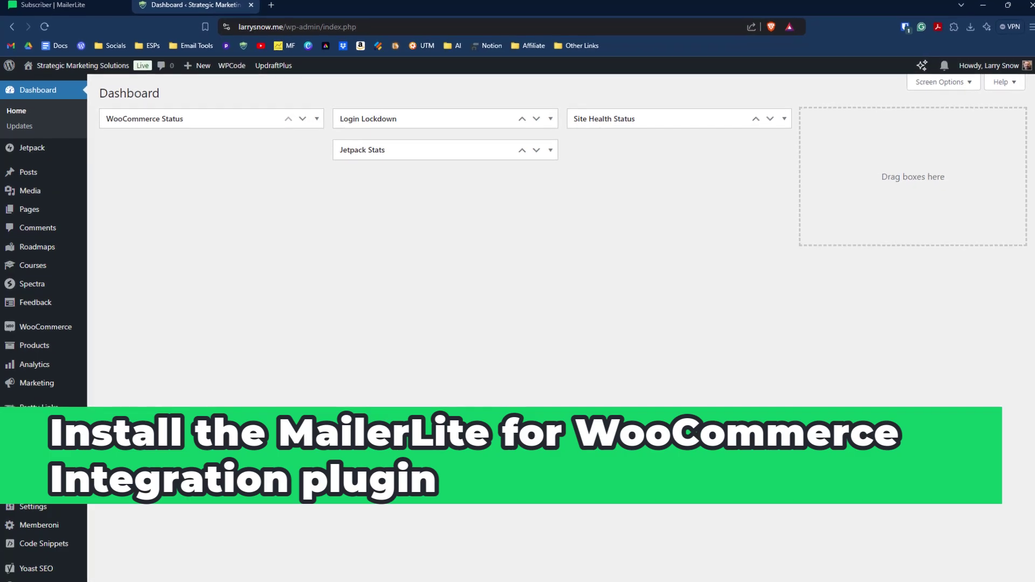
Search the WordPress plugin directory for MailerLite, then install and activate the MailerLite – WooCommerce integration plugin
mouse_move(40, 417)
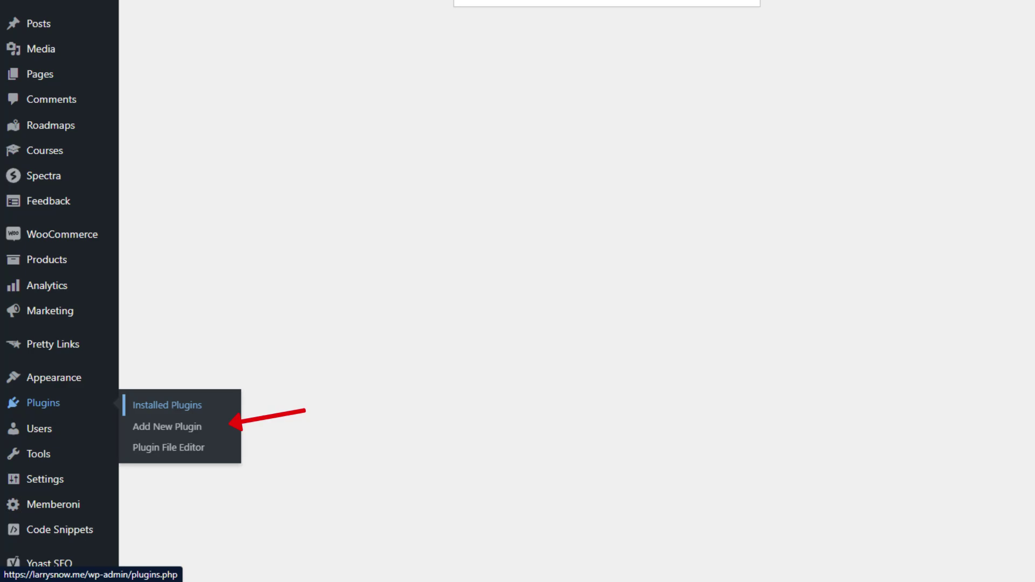
click(167, 426)
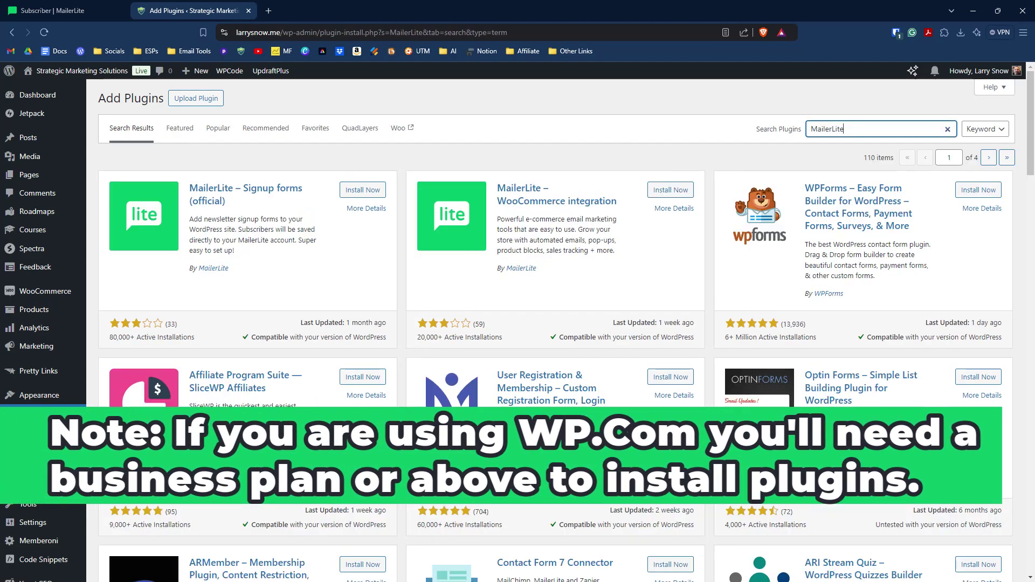
drag(102, 156, 616, 202)
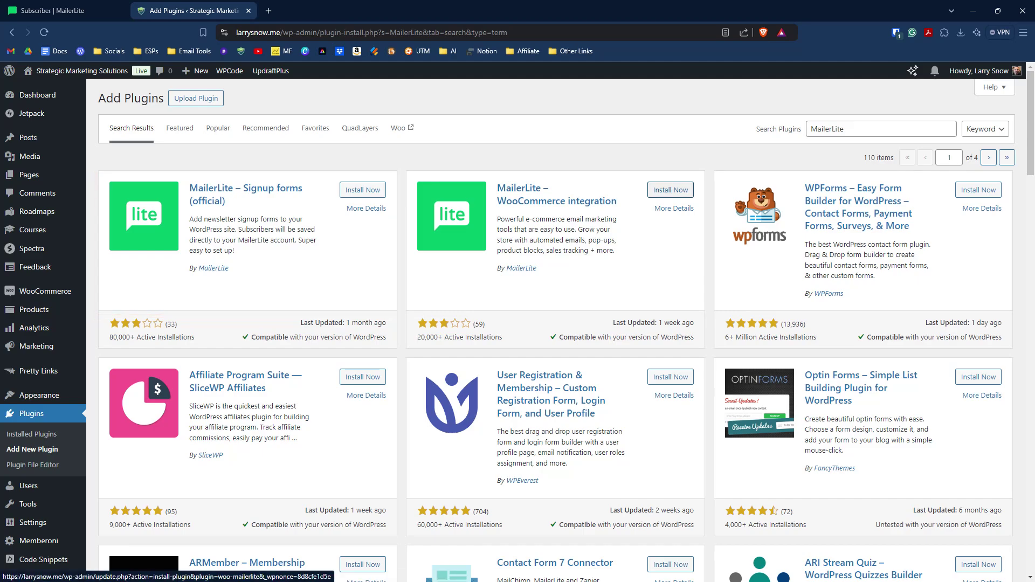
click(670, 189)
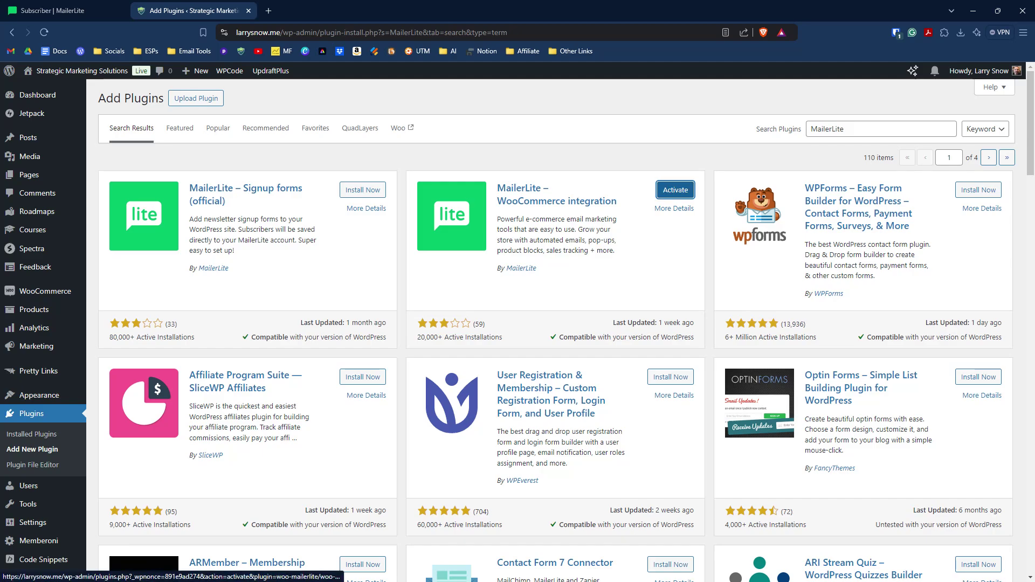
click(676, 190)
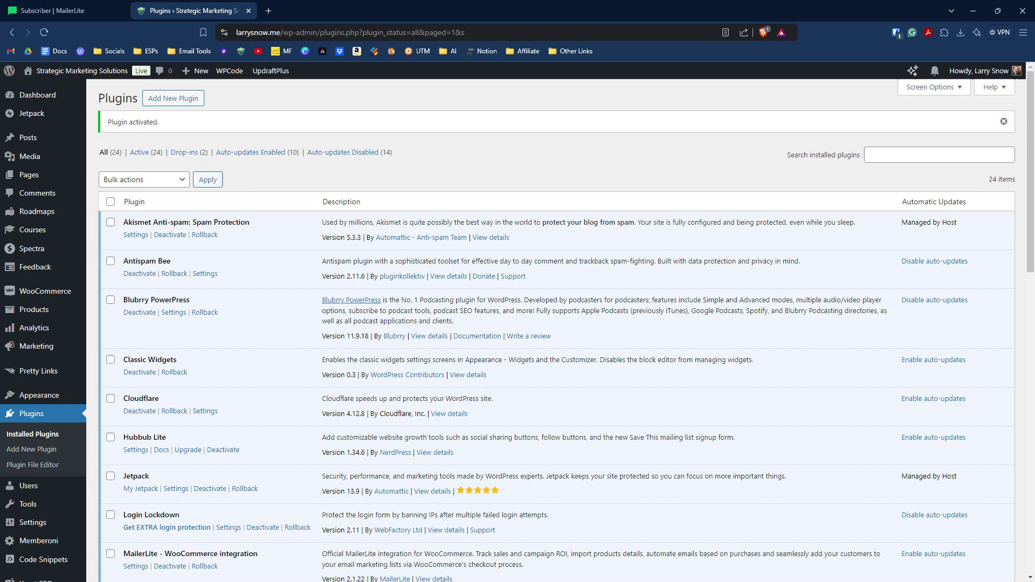
Open the MailerLite integration page within WooCommerce
scroll(33, 357, down, 4)
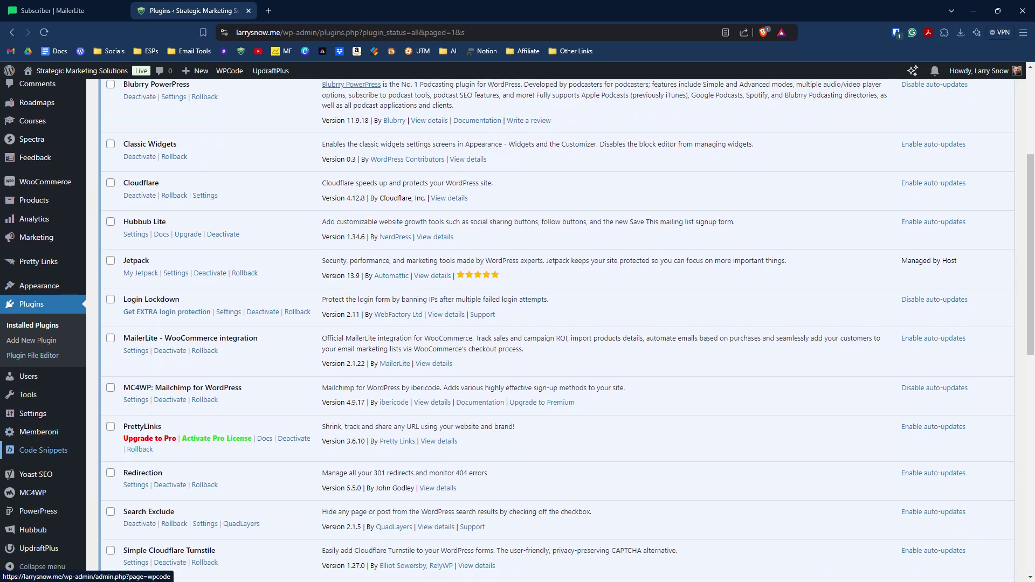
scroll(33, 307, up, 3)
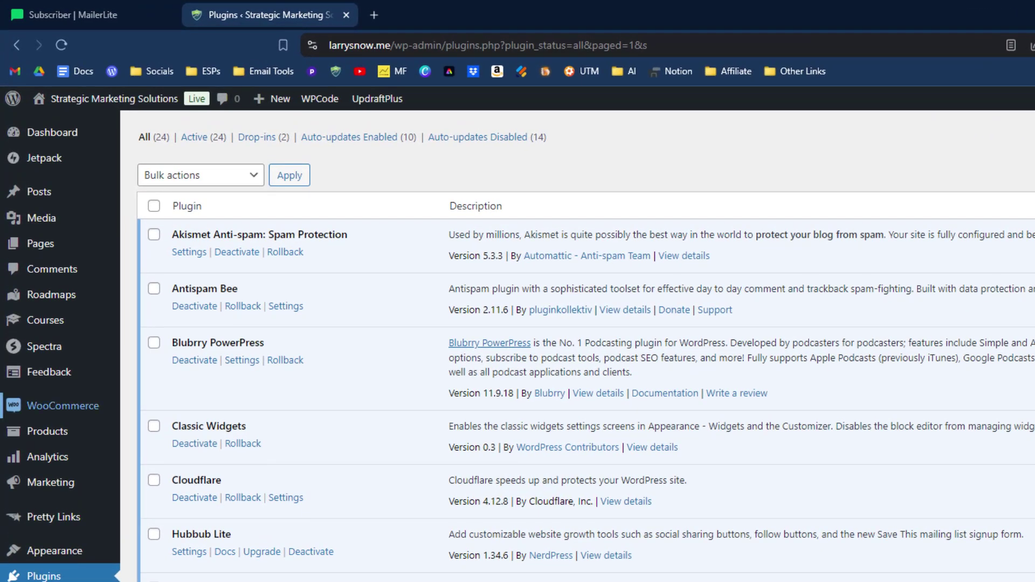
mouse_move(62, 405)
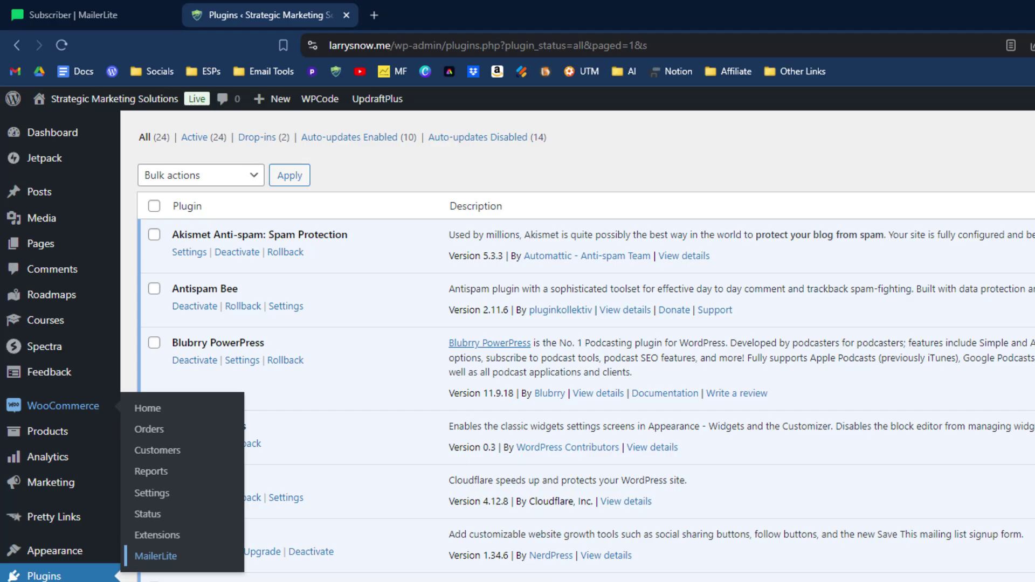
click(156, 556)
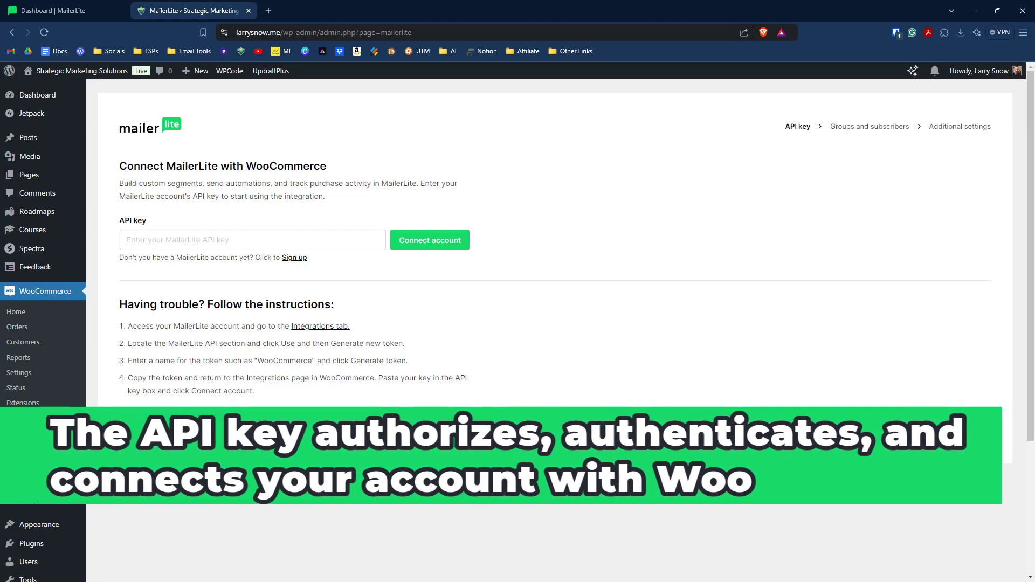
Switch to the MailerLite account and open the API integration's token management page
click(60, 10)
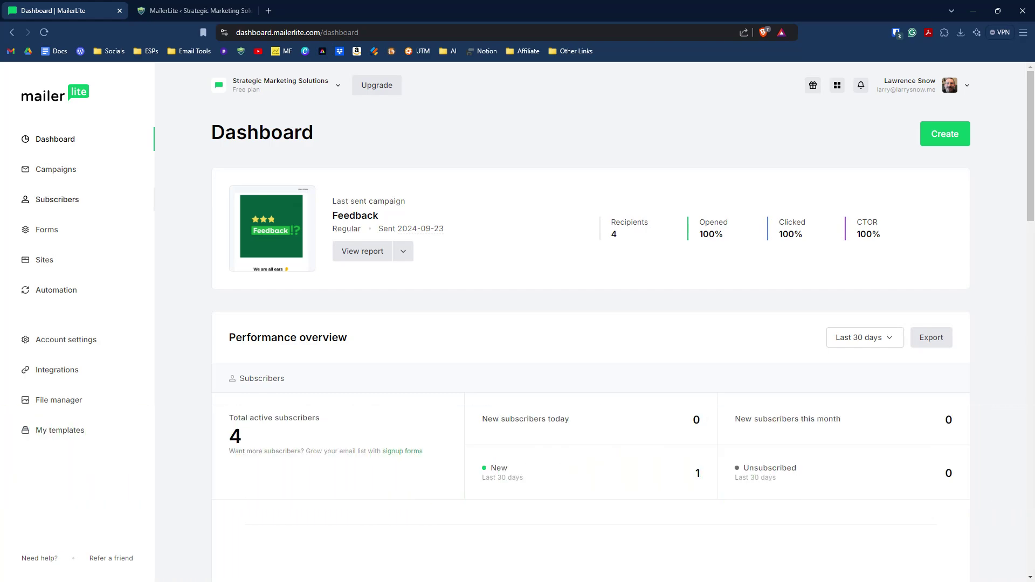
click(57, 370)
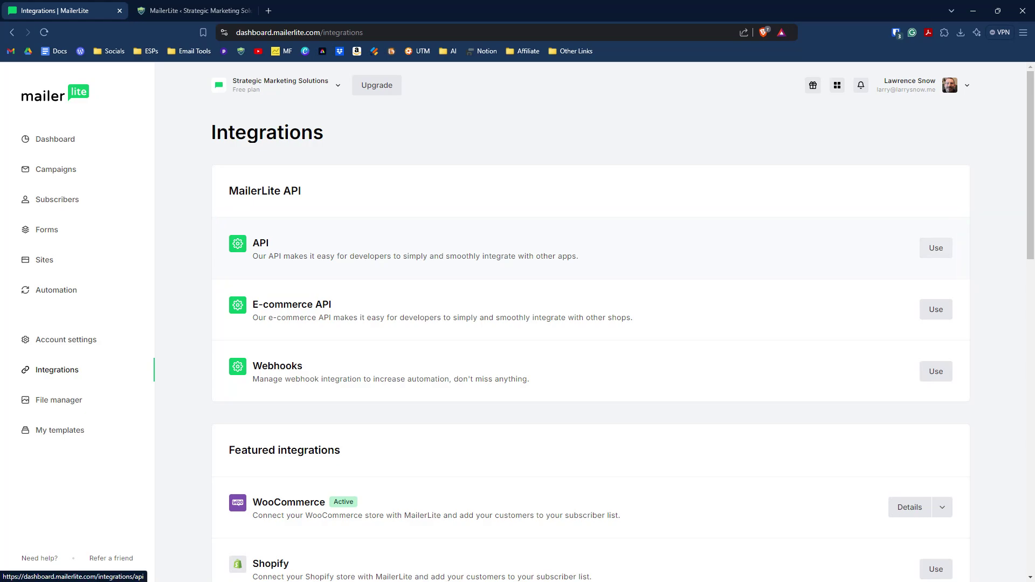
click(935, 248)
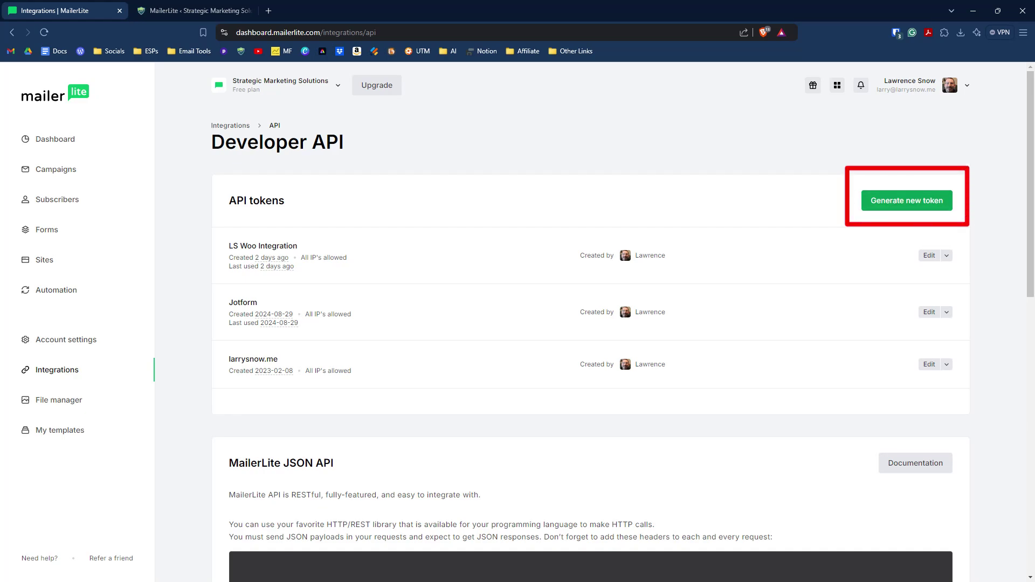
Generate an API token named LS WooCommerce with all IPs allowed, accept the token requirements, and copy the token
click(906, 200)
click(351, 295)
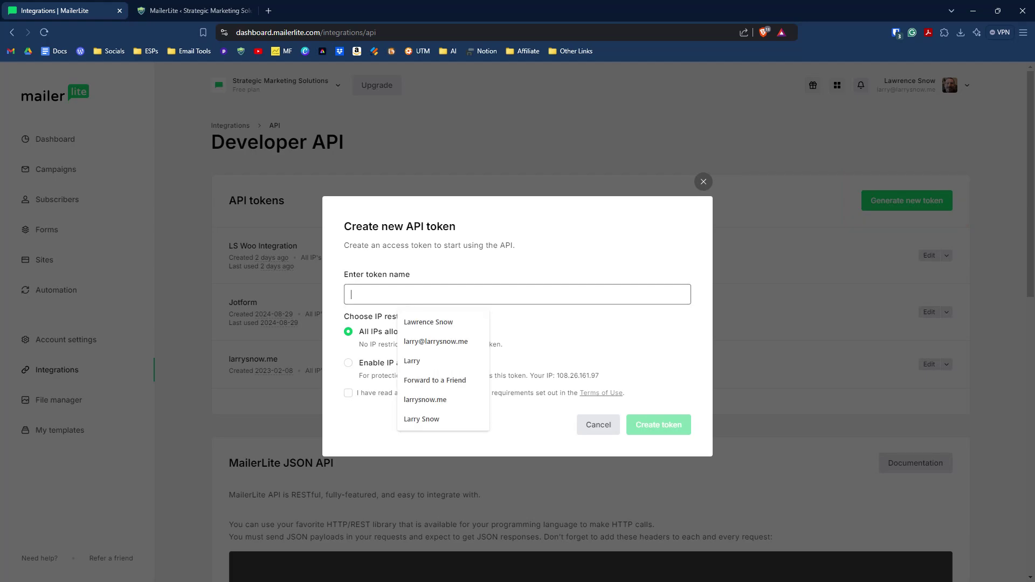
text(LS WooCommerce)
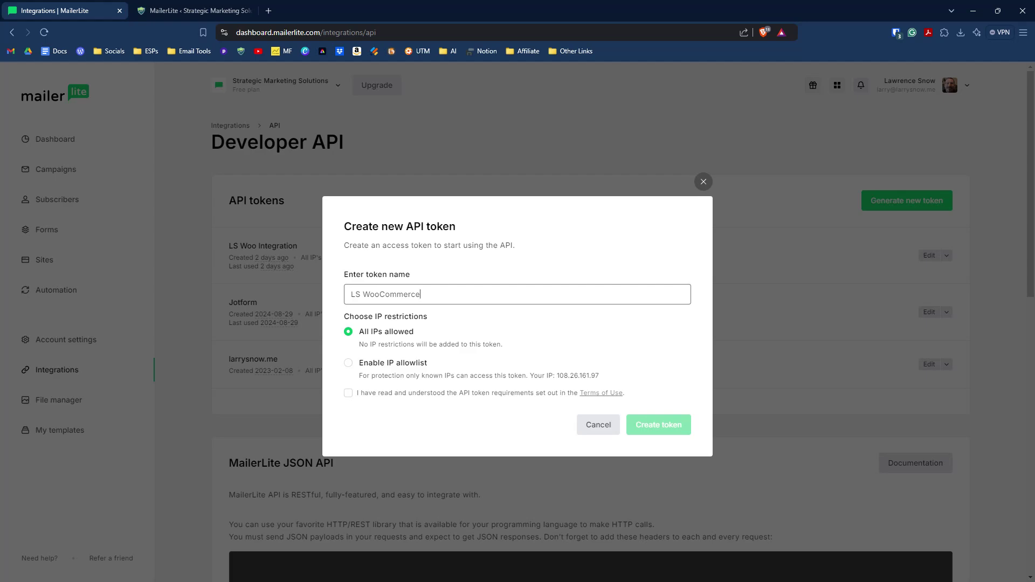
click(348, 393)
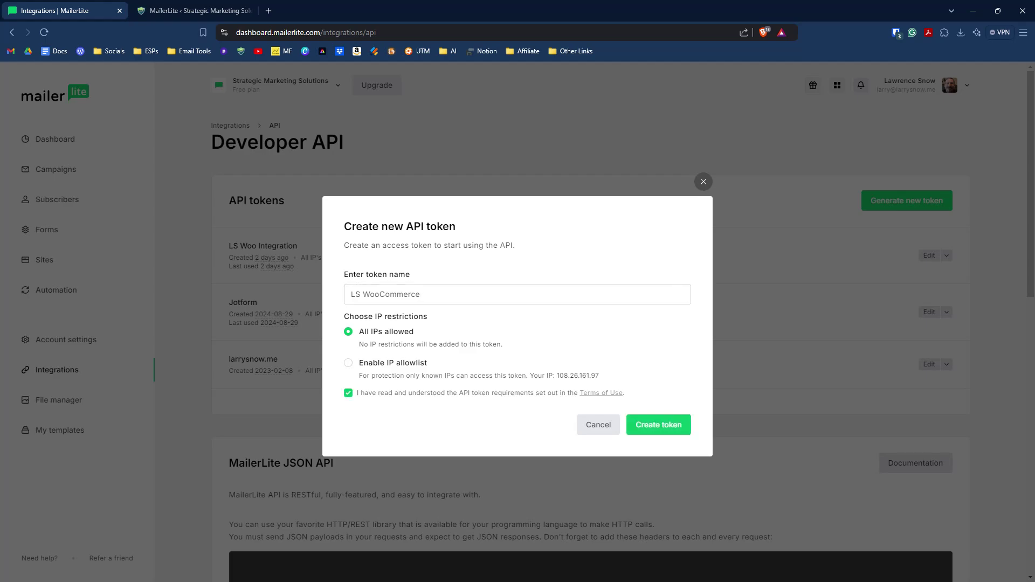
click(658, 425)
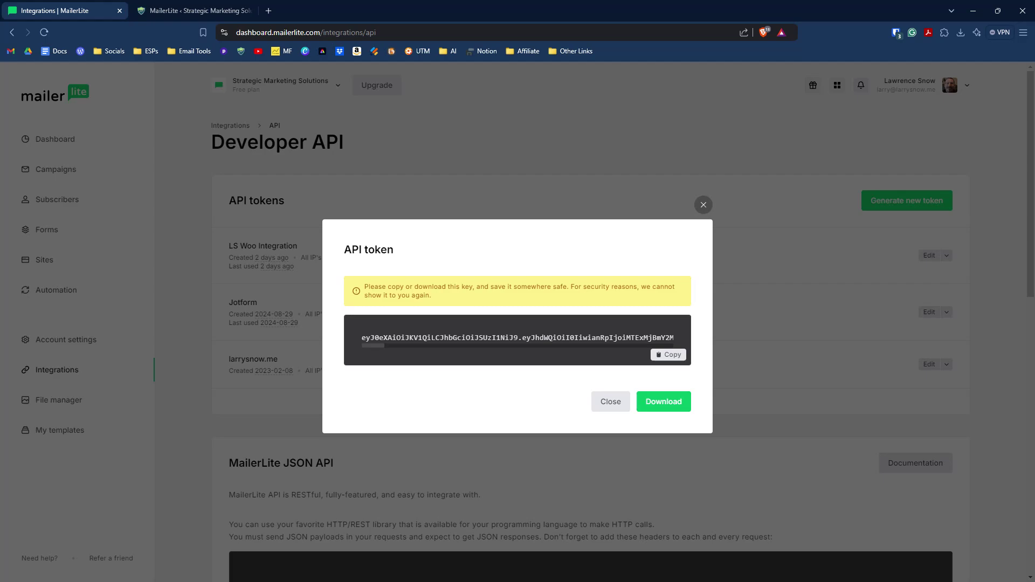
click(668, 354)
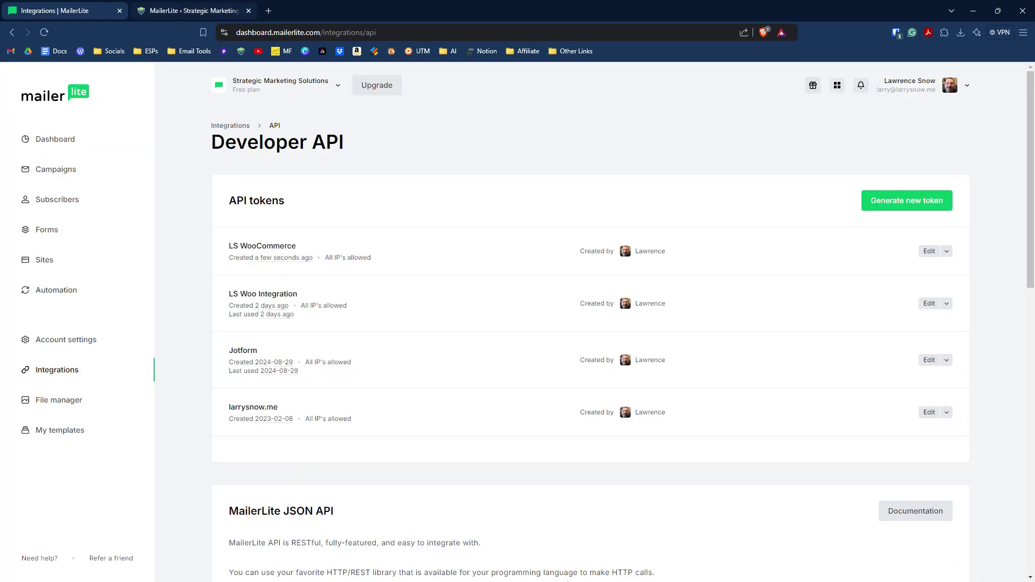
Return to WordPress, paste the copied token as the MailerLite API key, and connect the account
click(188, 10)
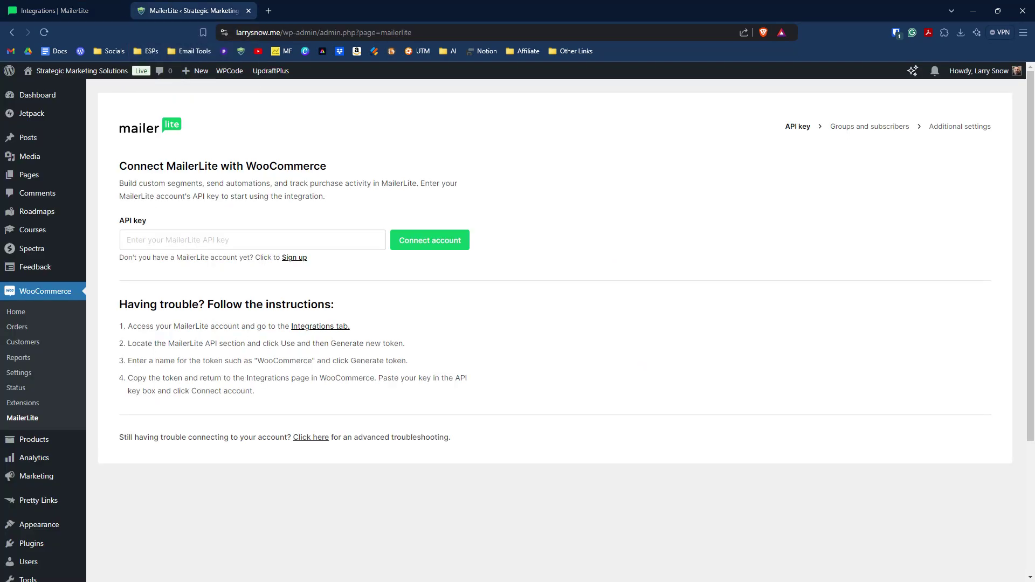
click(127, 240)
right_click(153, 241)
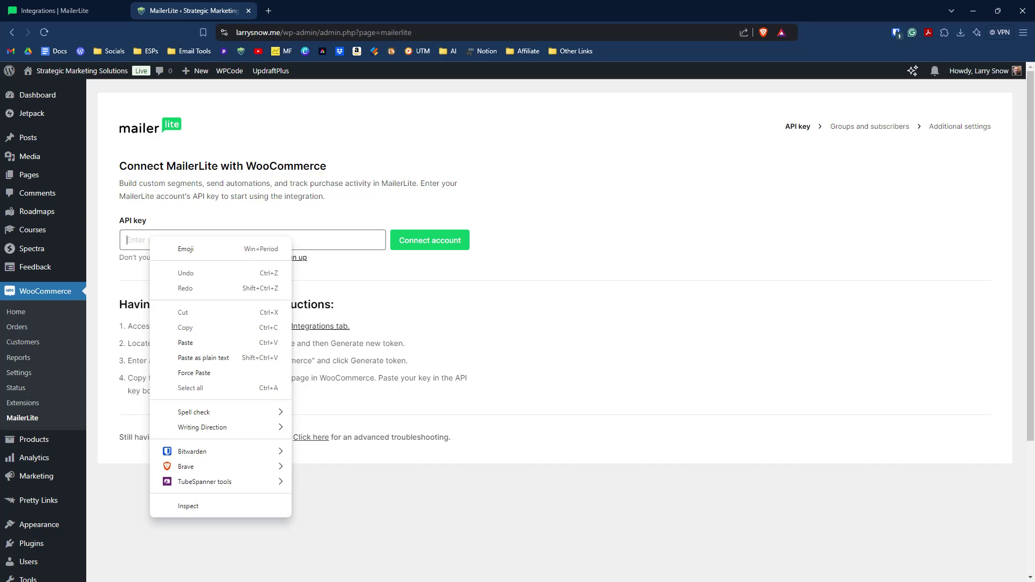
click(172, 341)
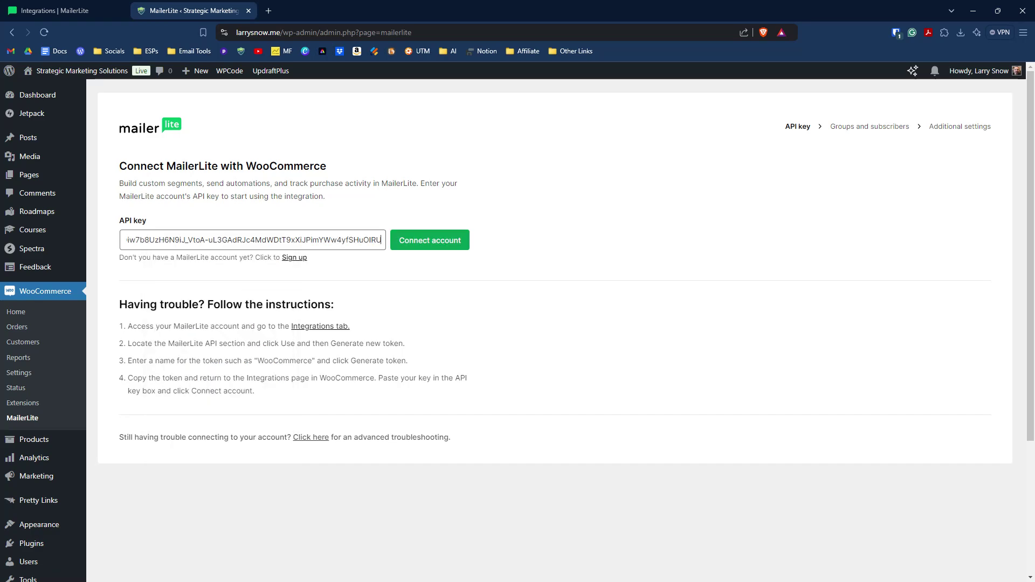
key(Return)
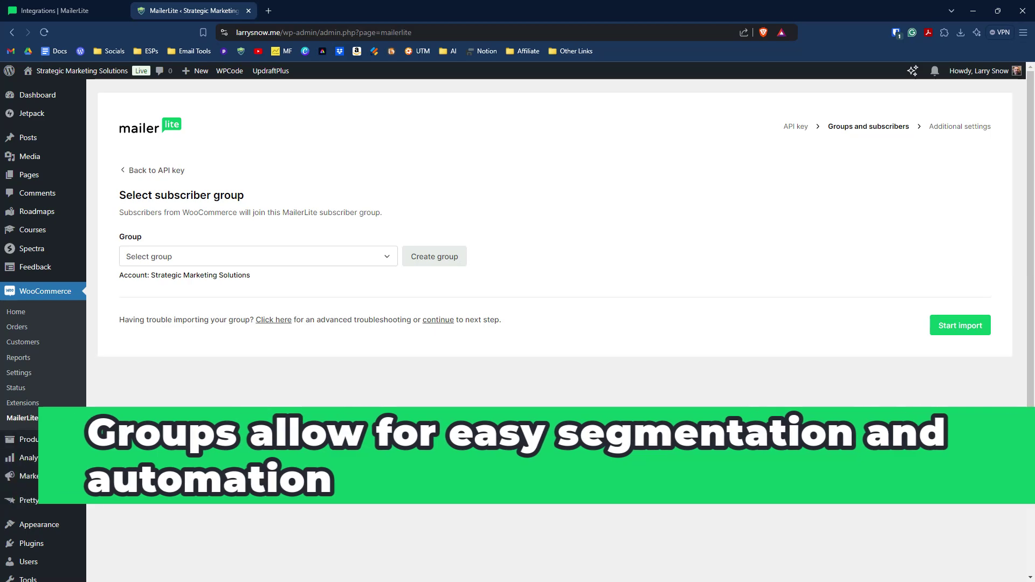
Choose LS WooCommerce Store as the subscriber group for WooCommerce customers and complete the import step
click(258, 256)
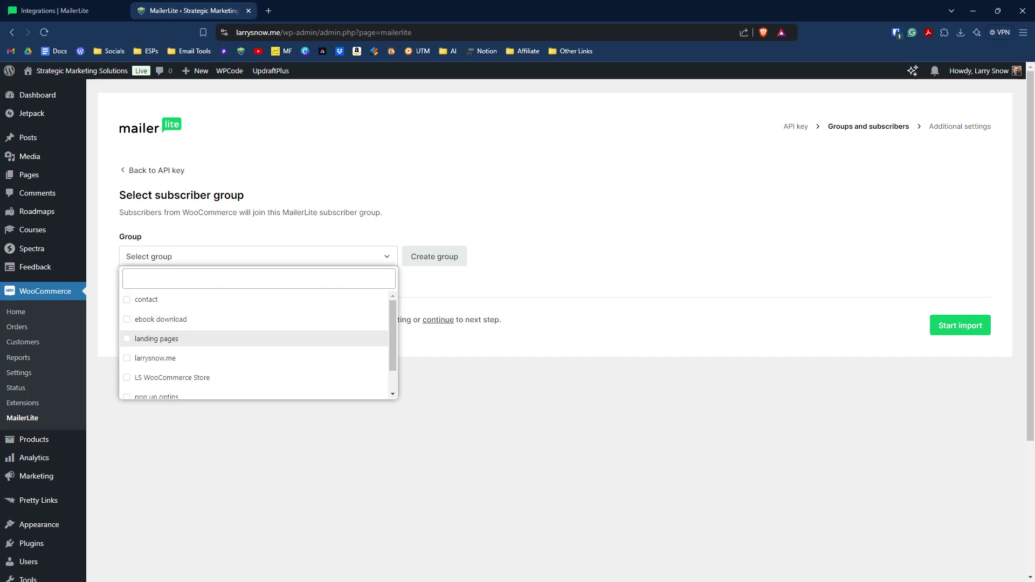
key(Return)
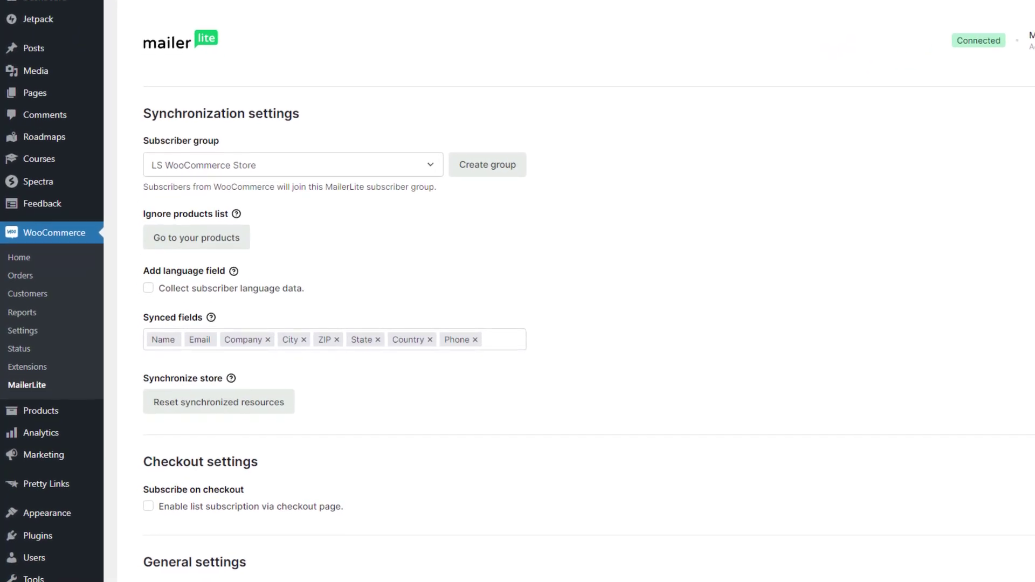
Review the synchronization settings and enable list subscription via the checkout page
scroll(518, 291, down, 2)
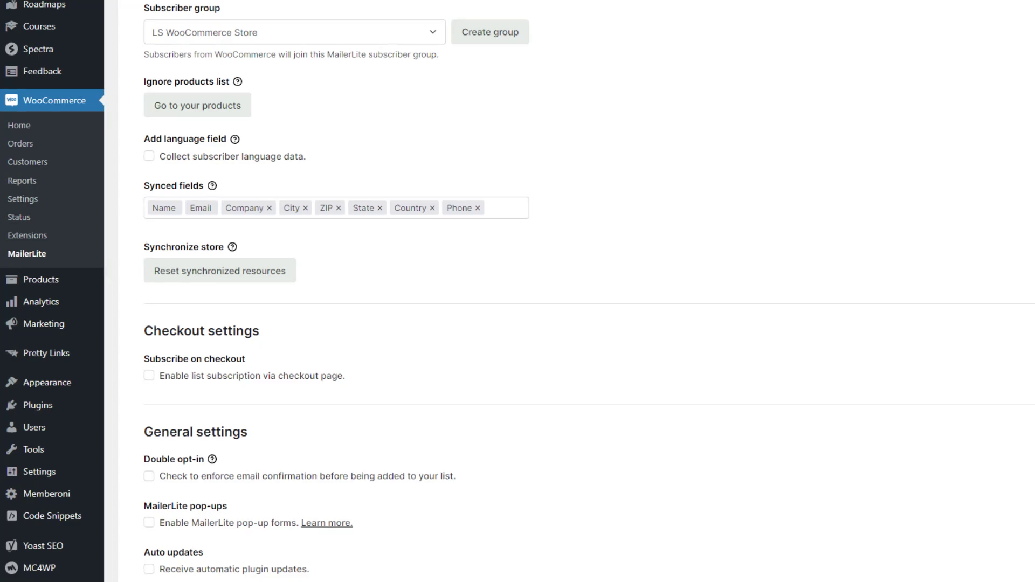
mouse_move(237, 82)
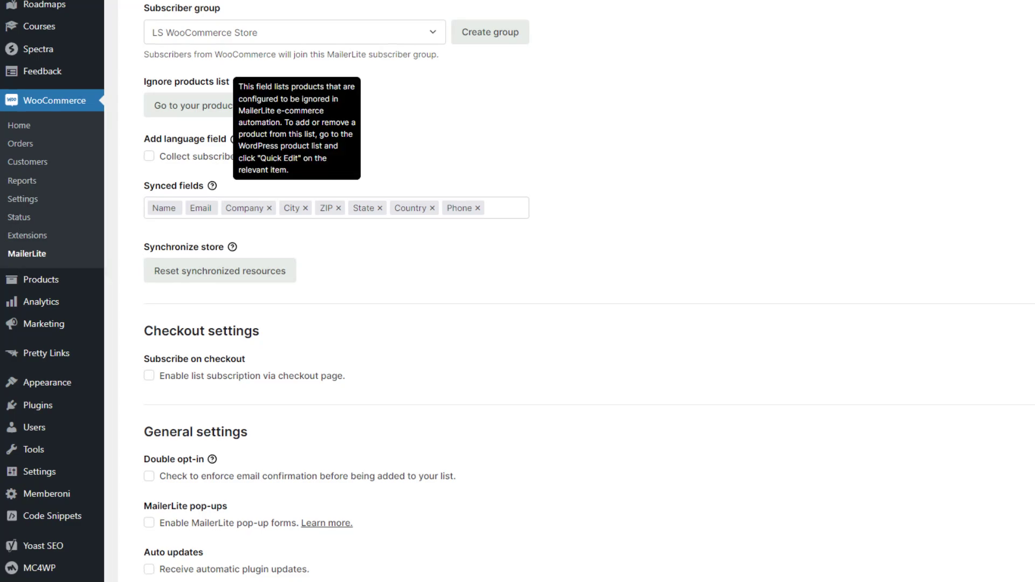
scroll(237, 81, down, 1)
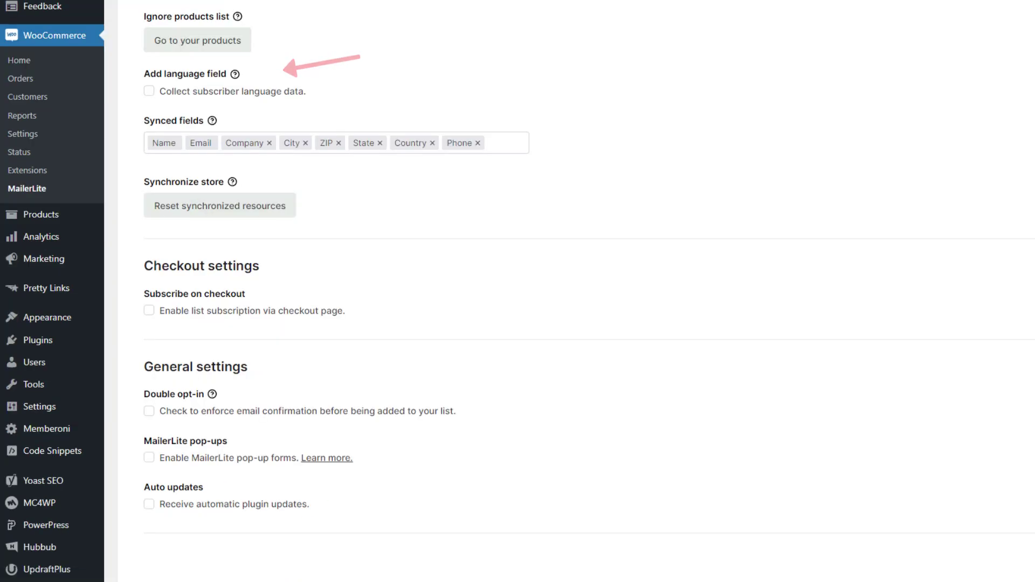
scroll(576, 291, down, 1)
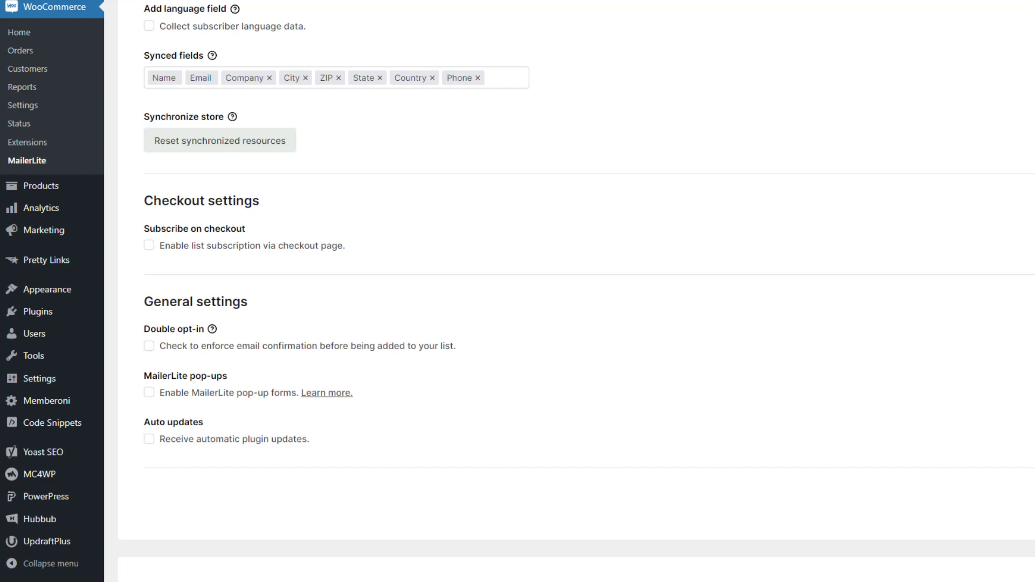
scroll(576, 291, down, 1)
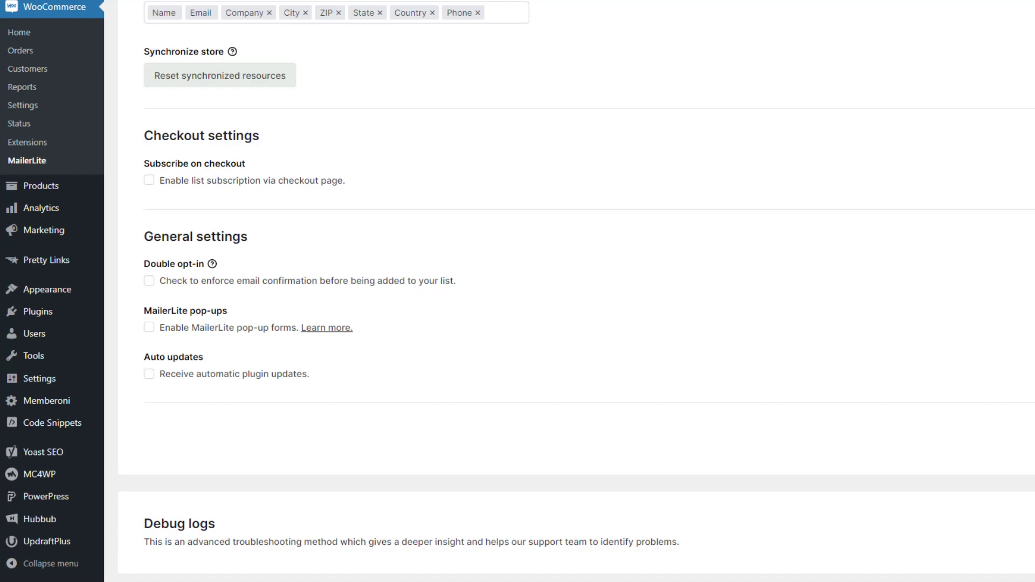
click(149, 180)
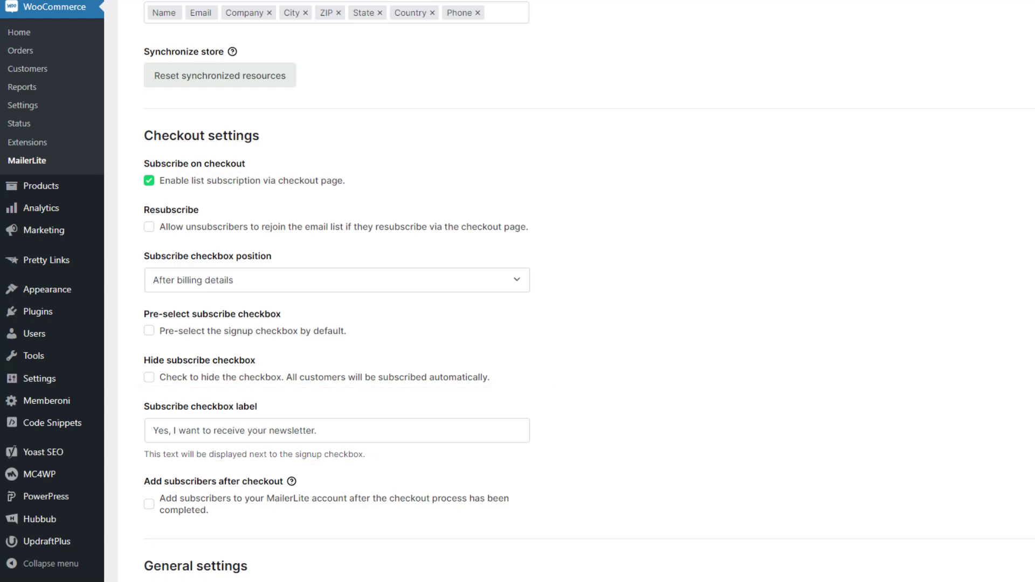
Set the signup checkbox to be pre-selected by default in the checkout settings
scroll(569, 291, down, 1)
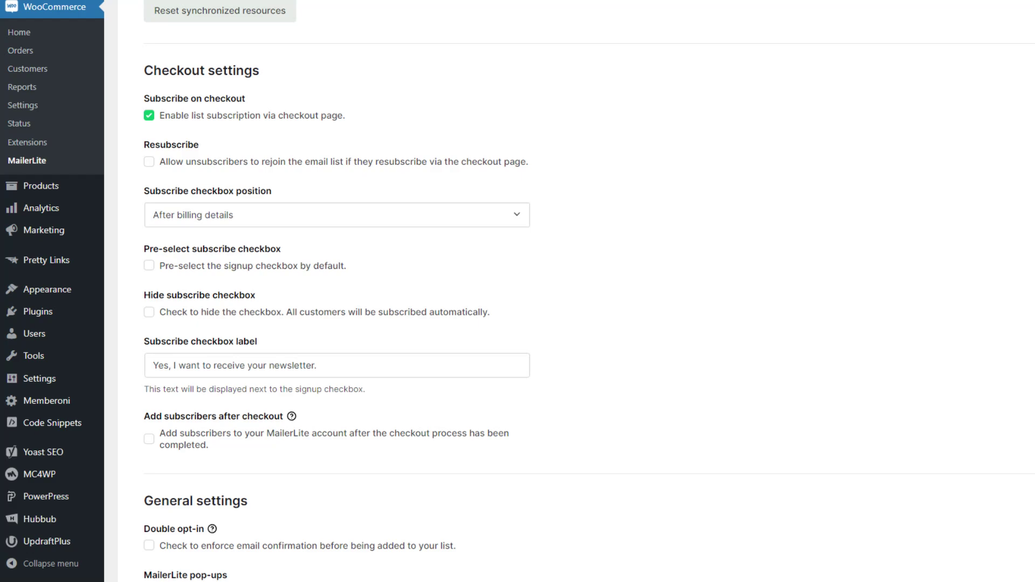
scroll(569, 291, down, 1)
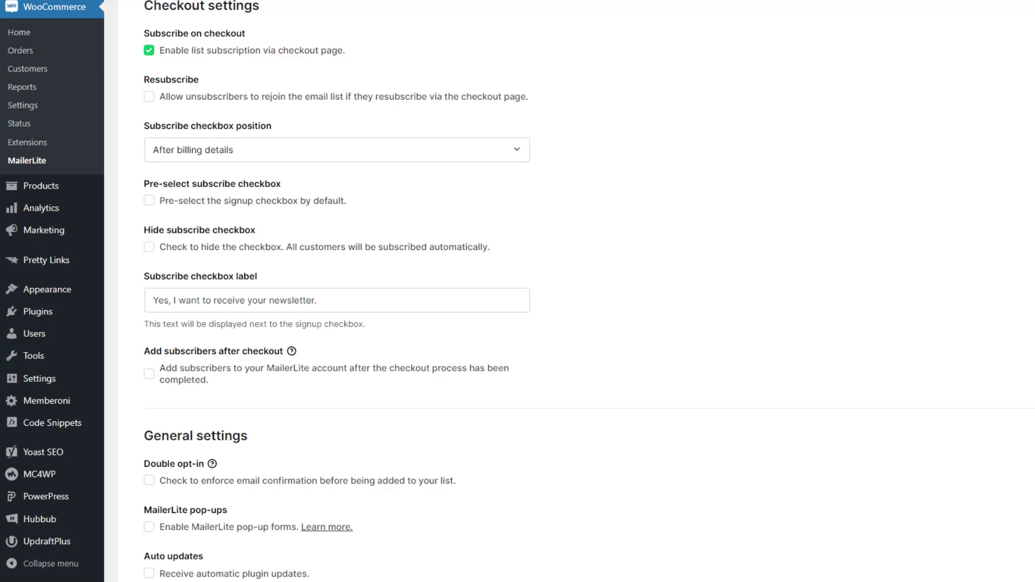
scroll(570, 291, down, 1)
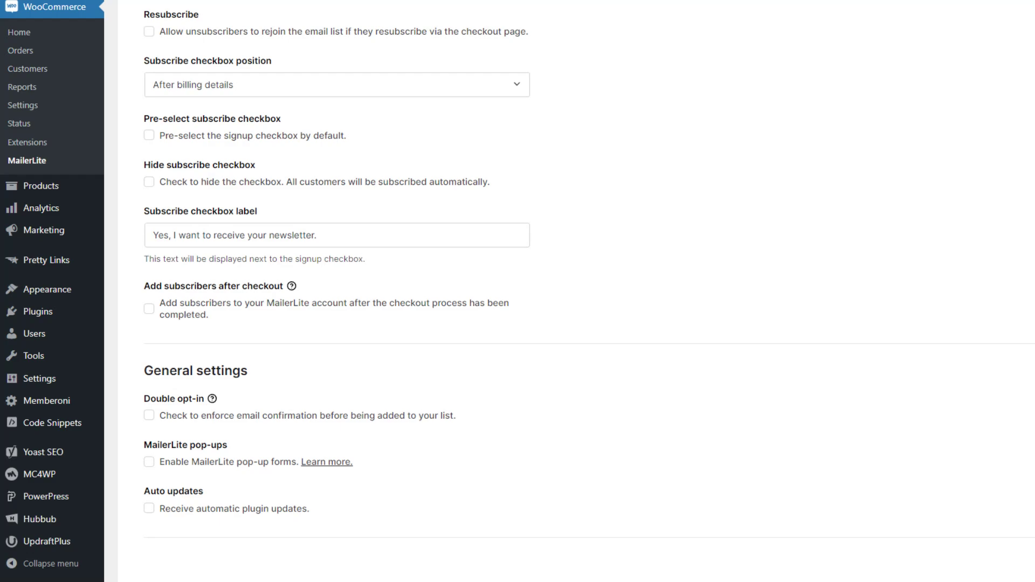
click(149, 135)
Set the subscribe checkbox label to "Yes, I want subscribe to the awesome newsletter and receive marketing emails."
scroll(569, 291, down, 1)
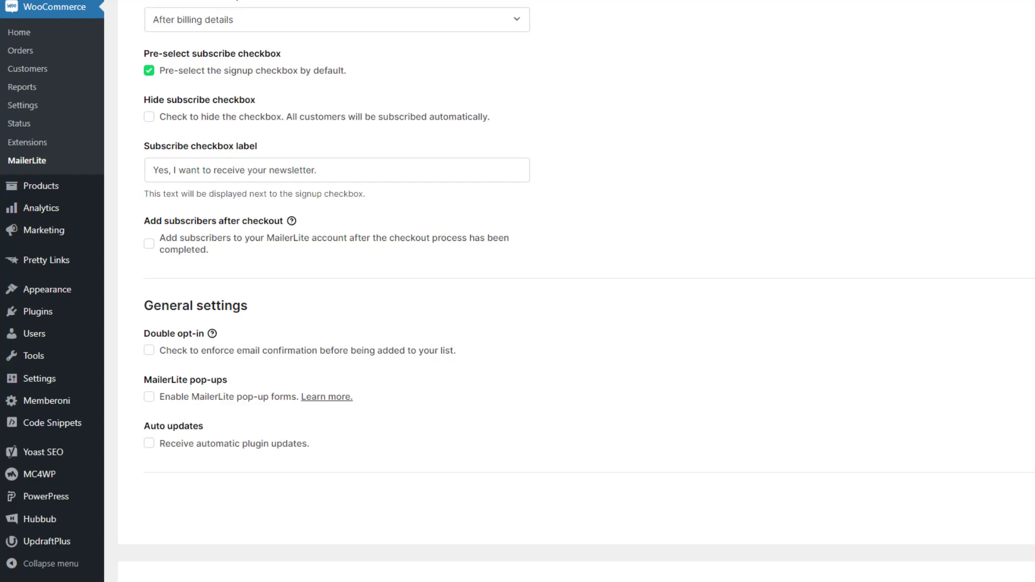
click(316, 170)
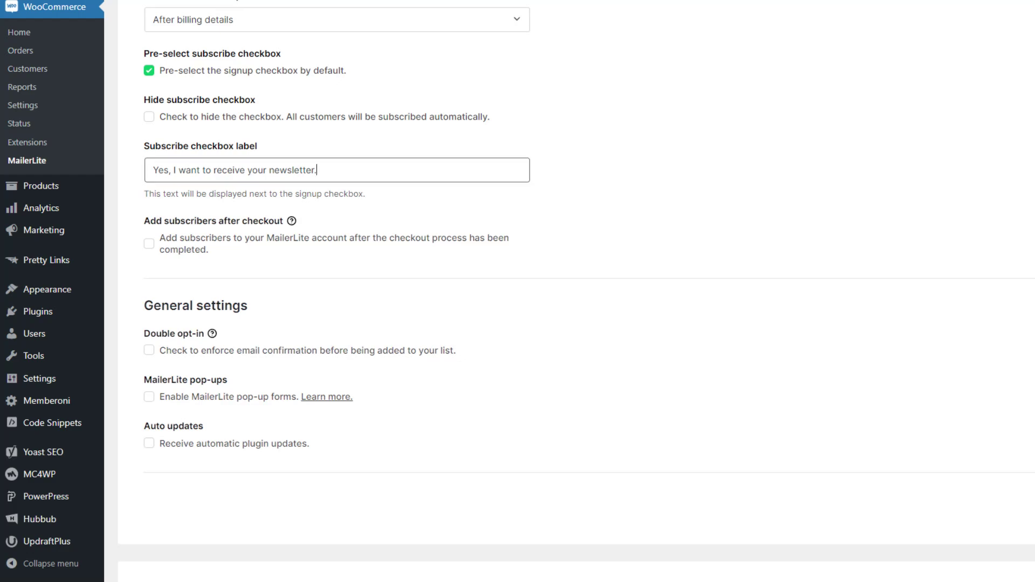
key(shift+Left)
key(shift+Left)
key(shift+Left)
key(shift+Left)
key(shift+Left)
key(shift+Left)
key(shift+Left)
key(shift+Left)
key(shift+Left)
key(ctrl+shift+Left)
key(ctrl+shift+Left)
key(ctrl+shift+Left)
key(ctrl+shift+Left)
key(ctrl+shift+Left)
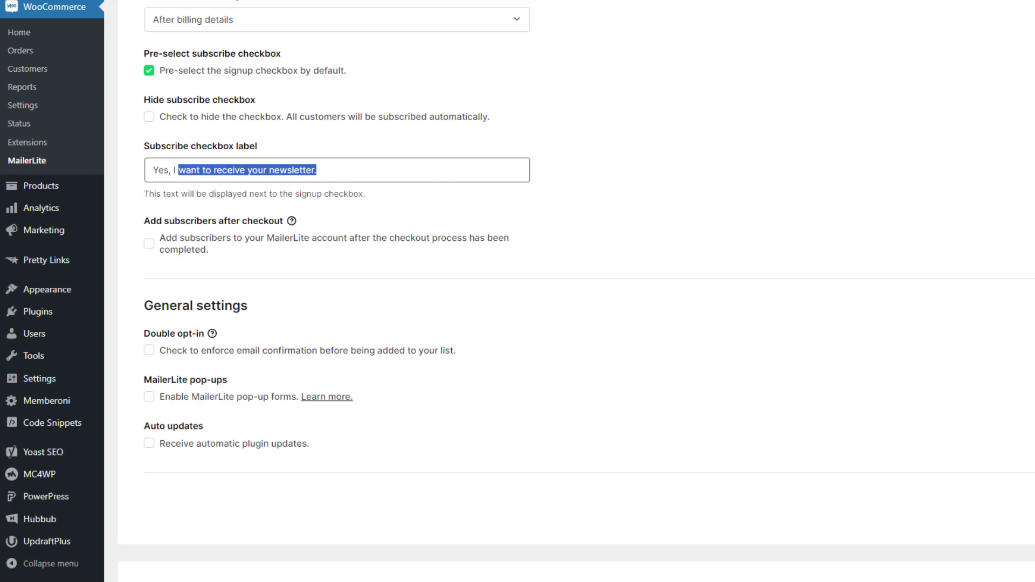
text(want subsc)
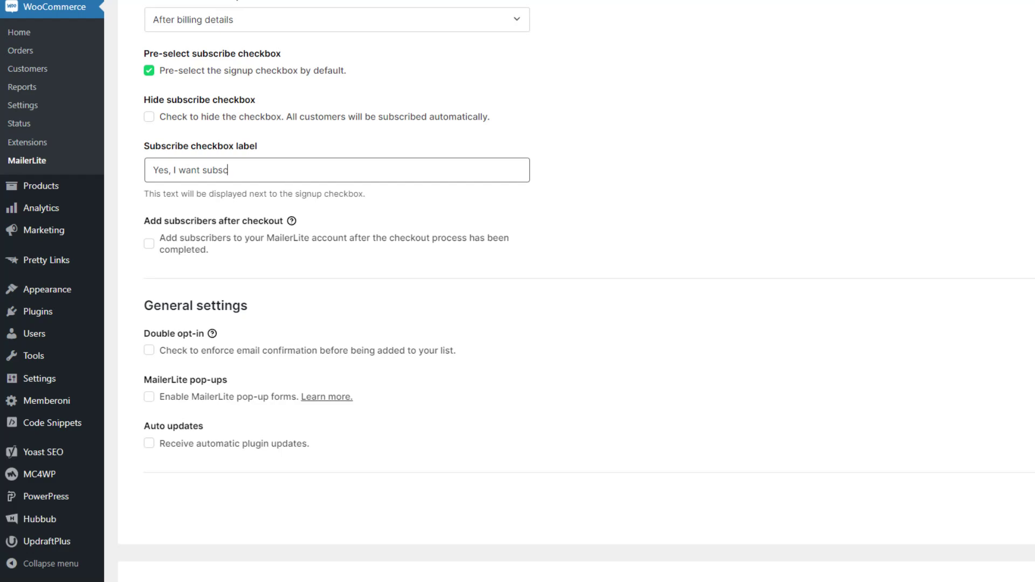
text(ribe to the awesome newsletter and recei)
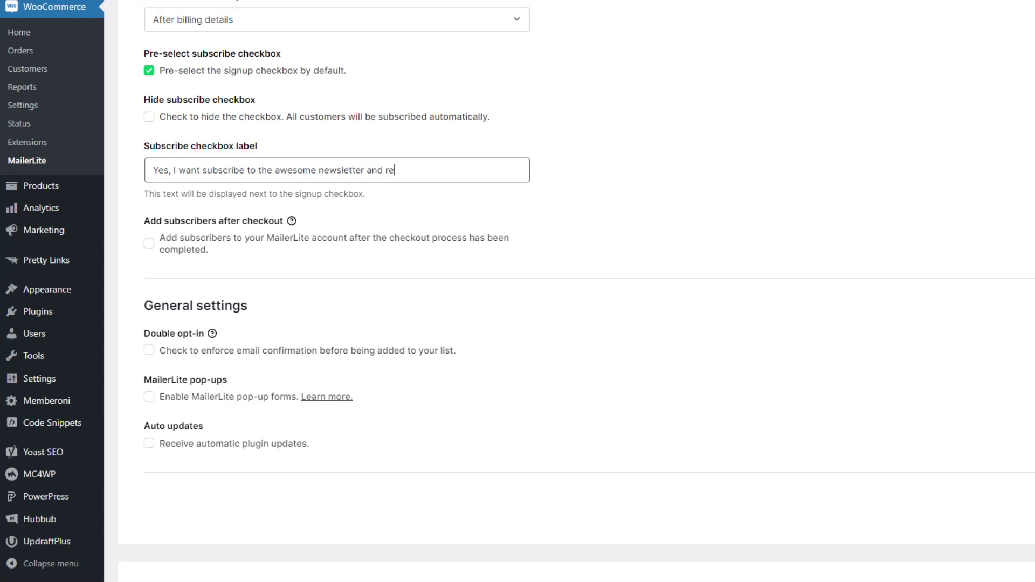
text(ve marketing emails.)
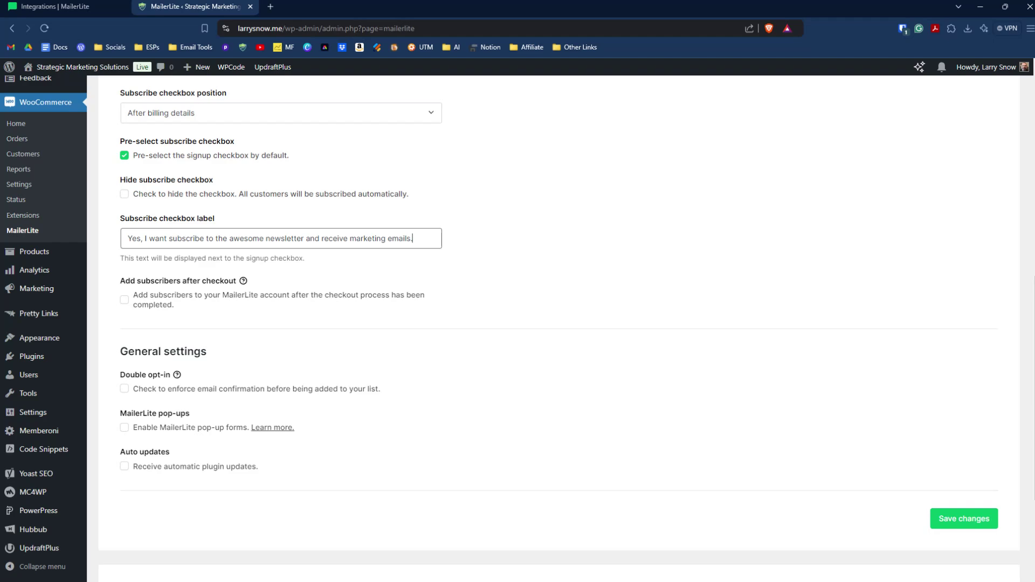
scroll(555, 323, down, 3)
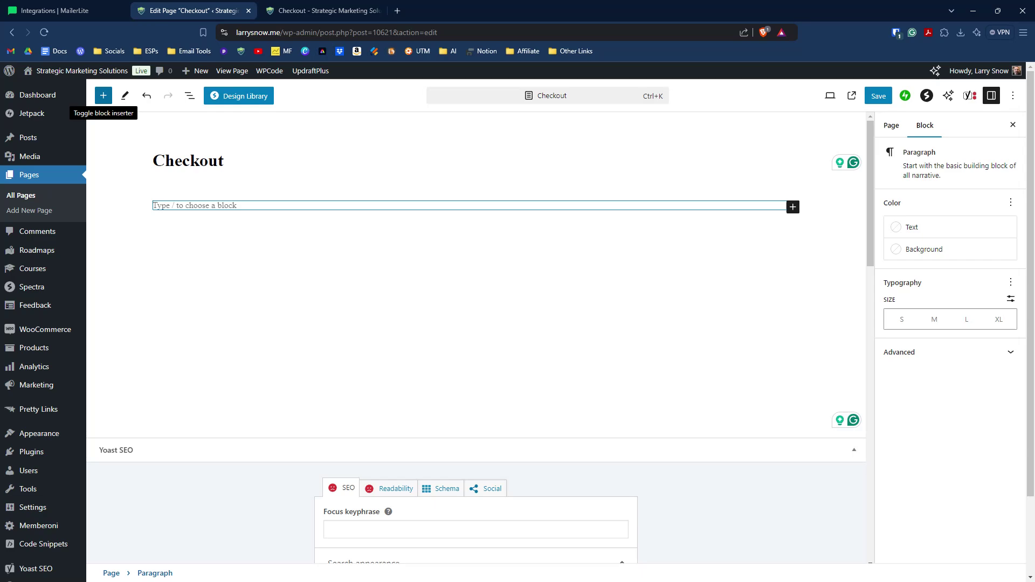
Search the block library for checkout and insert the Classic Checkout block into the Checkout page
click(103, 96)
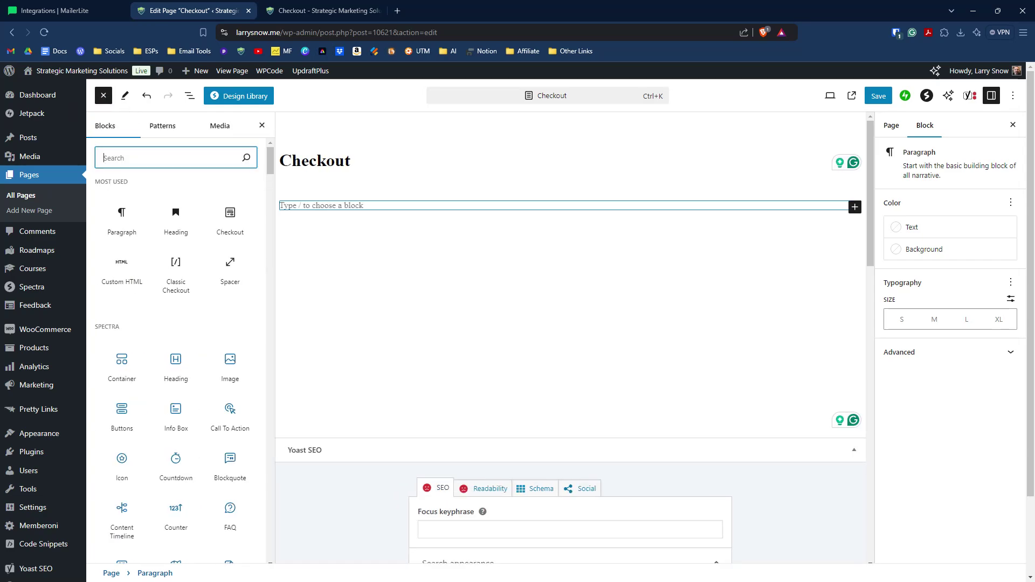
text(checkout)
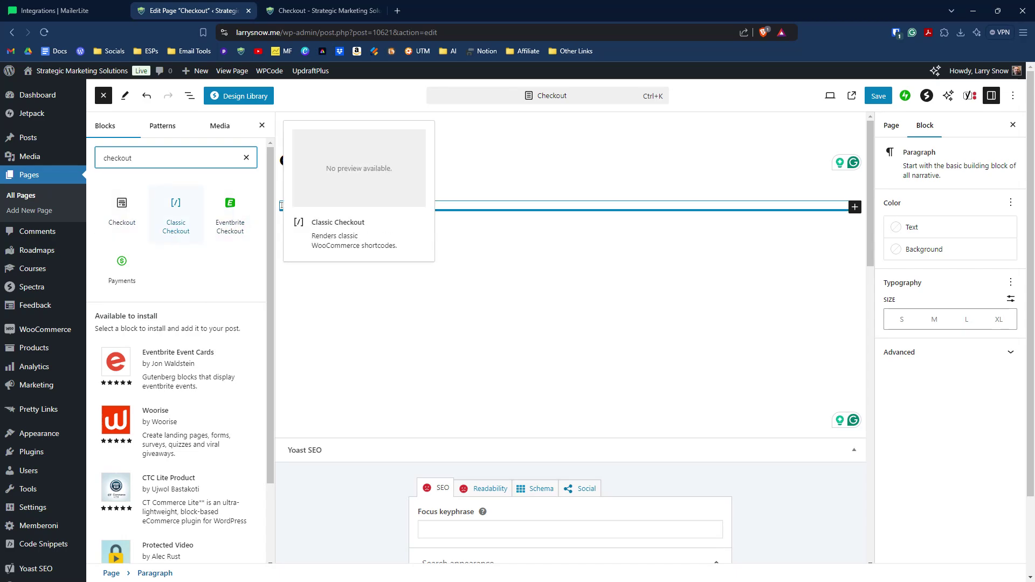
click(176, 215)
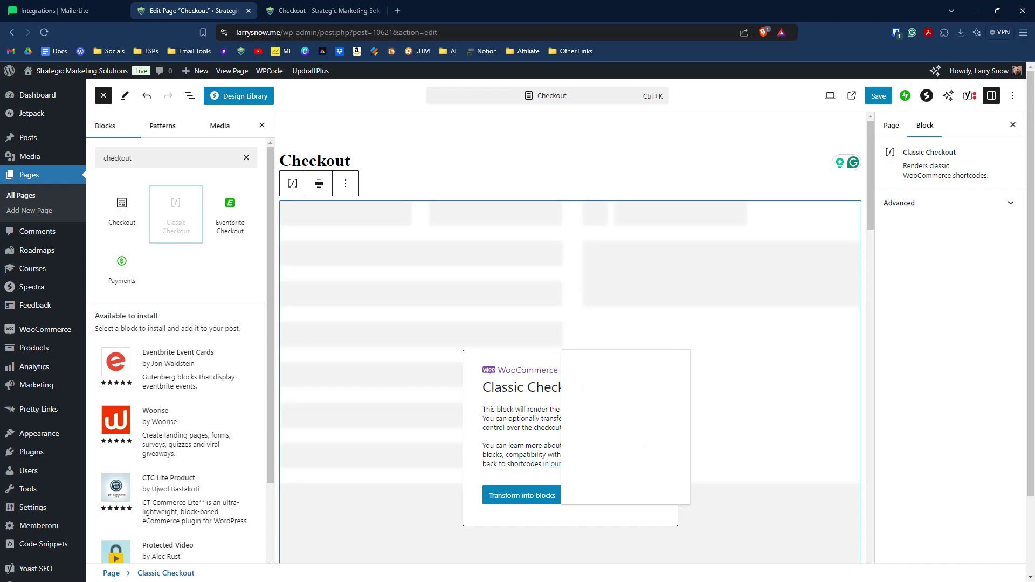
mouse_move(521, 495)
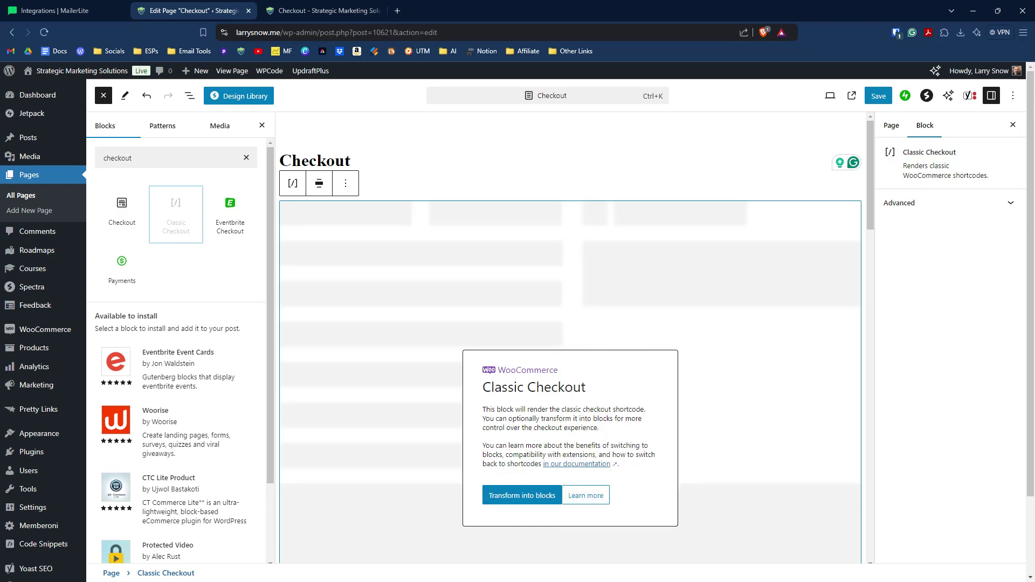
click(521, 495)
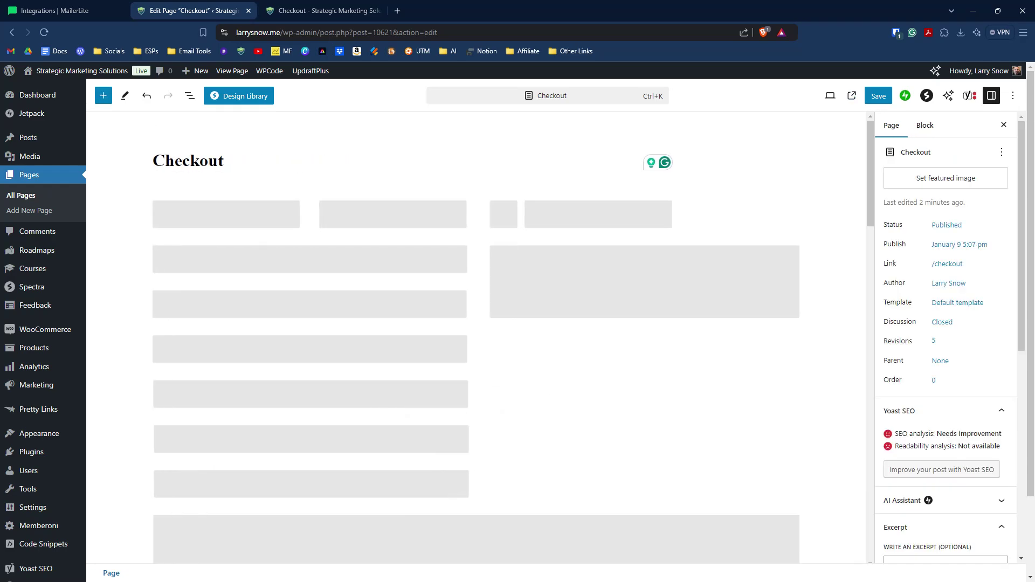
Switch to the live checkout page and examine the newsletter signup checkbox and its label below the billing details
key(alt+Tab)
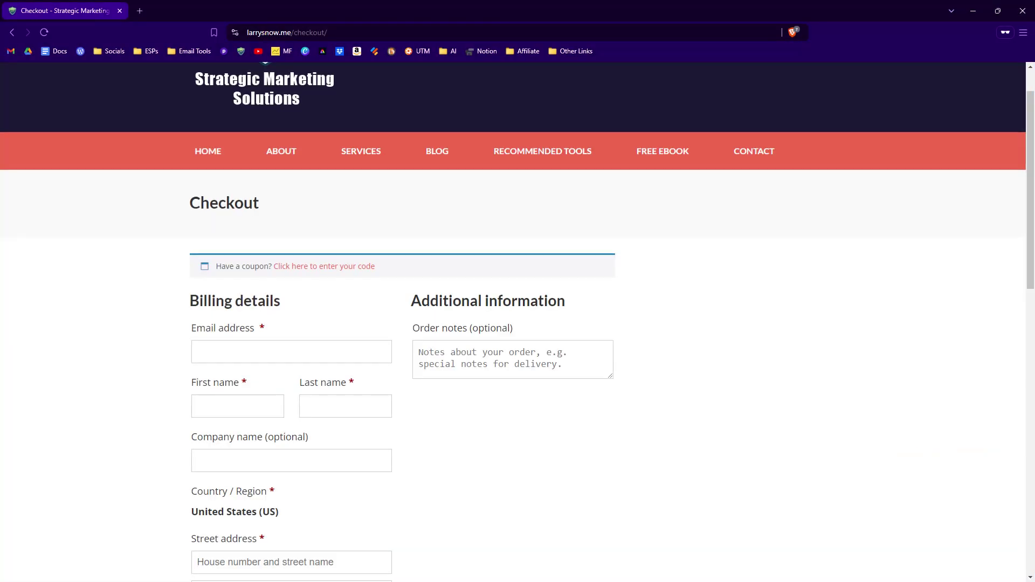
scroll(517, 324, down, 4)
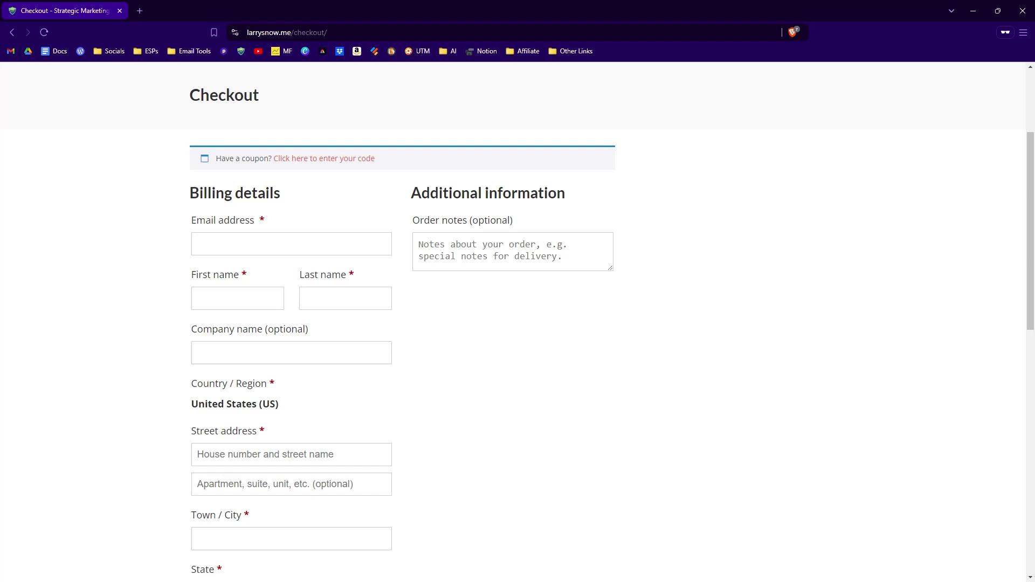
scroll(518, 323, down, 5)
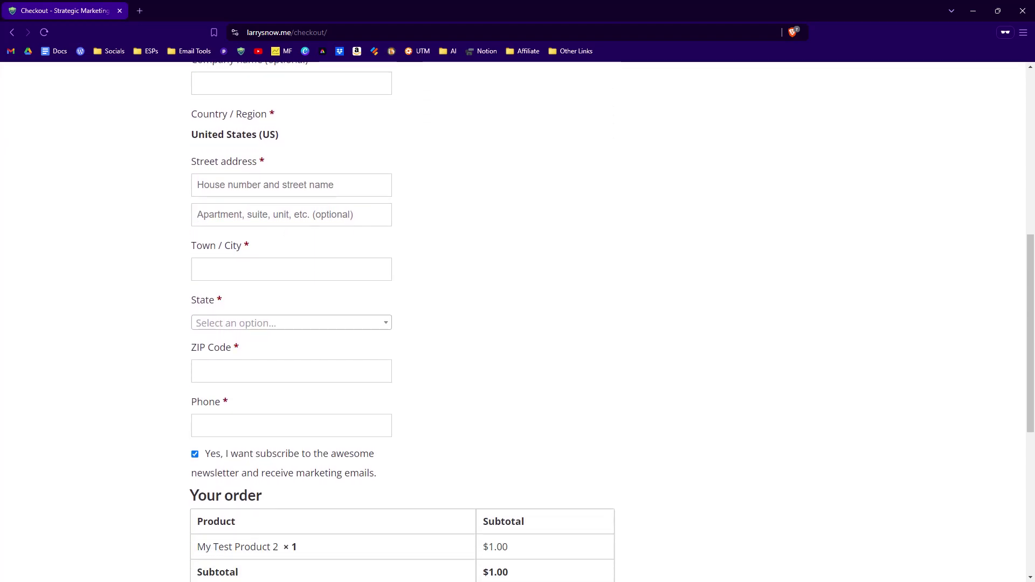
drag(376, 365, 205, 346)
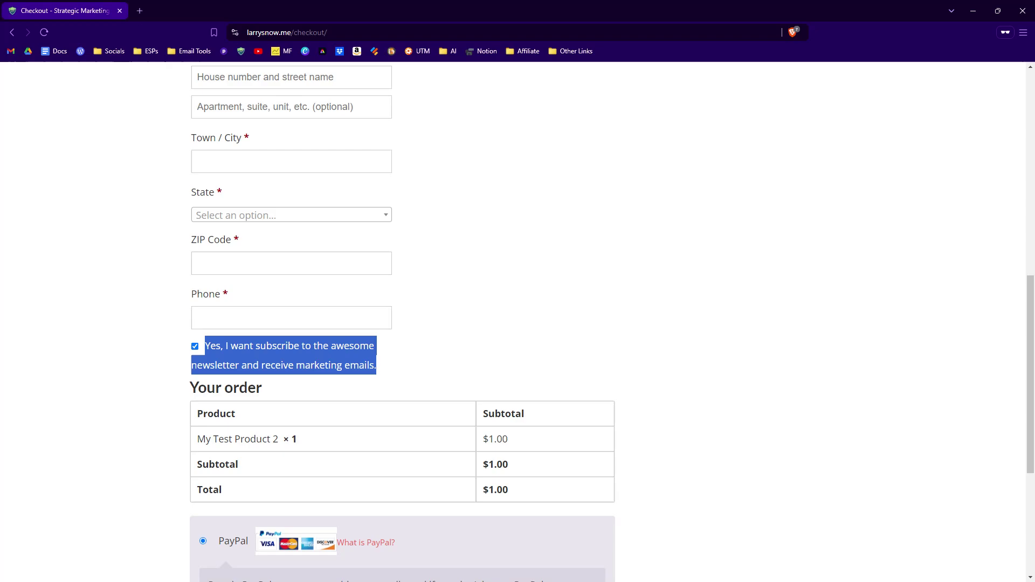
scroll(517, 324, up, 5)
scroll(517, 323, up, 5)
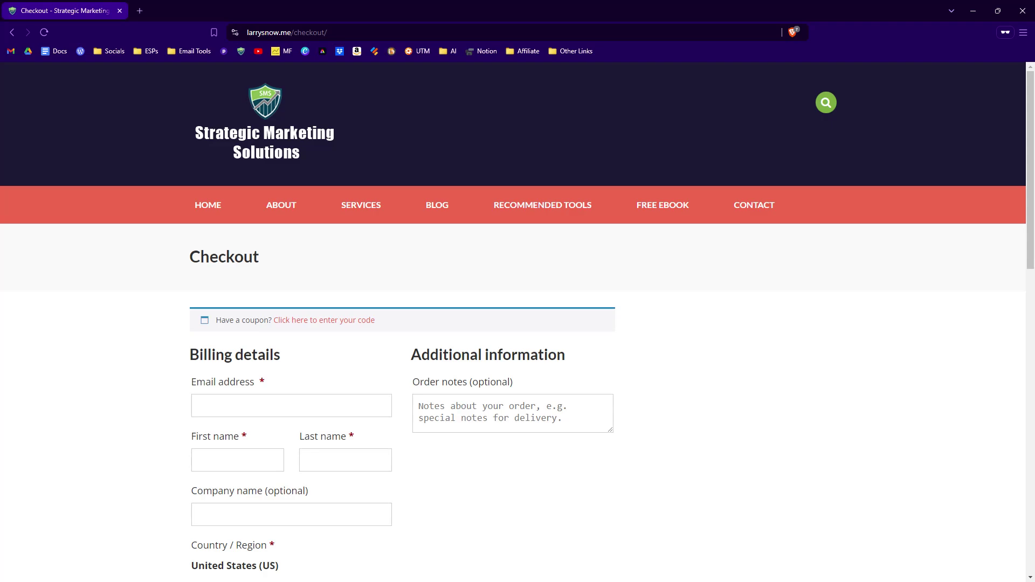
Return to the page editor, transform the Classic Checkout block into checkout blocks, and save the page
key(alt+Tab)
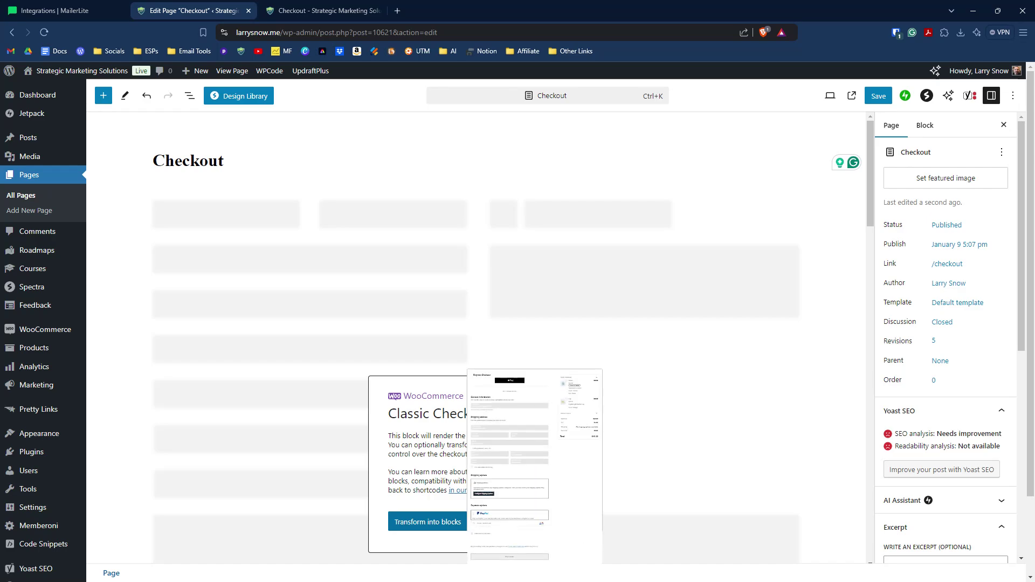
click(428, 522)
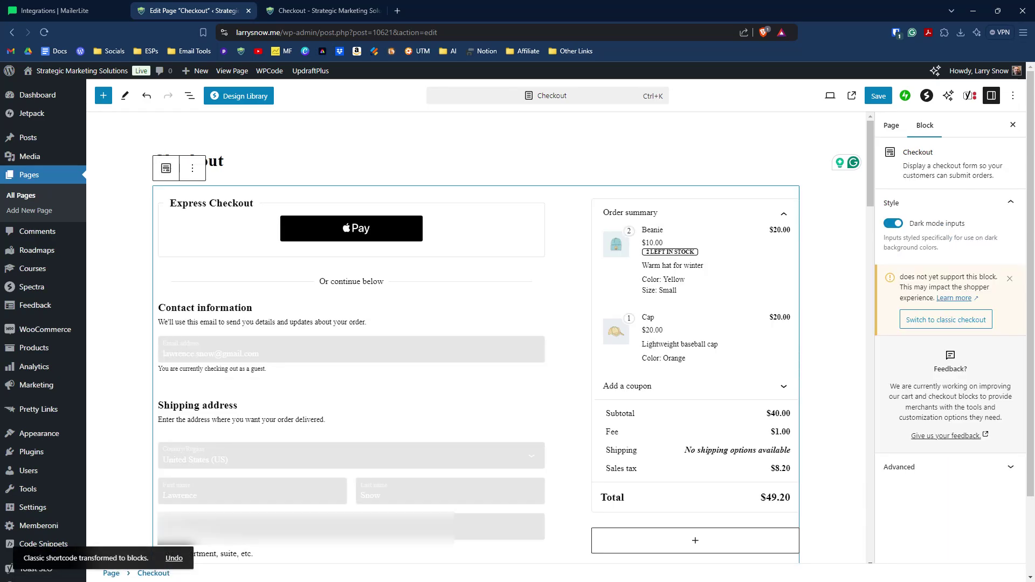
click(351, 242)
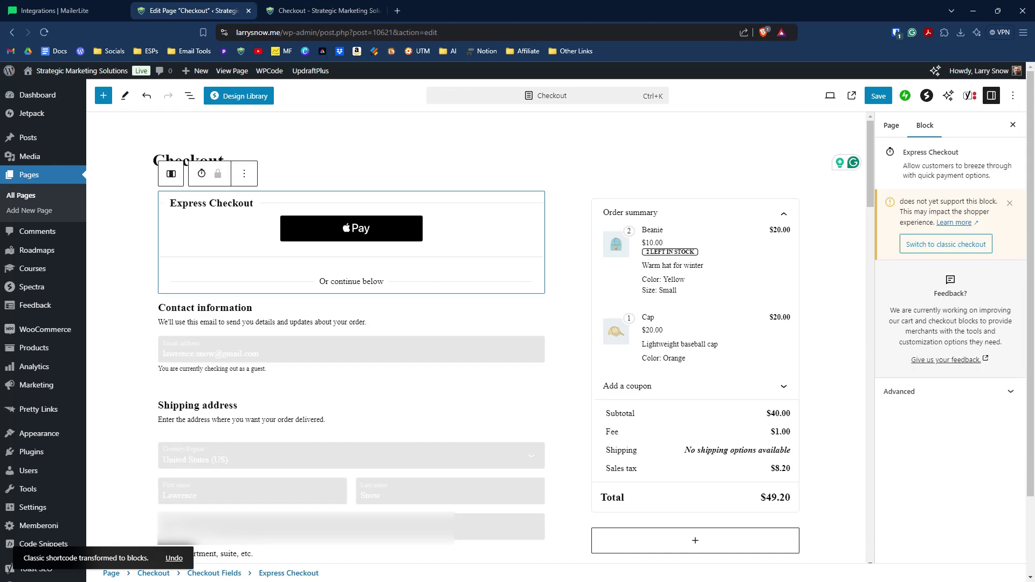
click(351, 307)
click(351, 419)
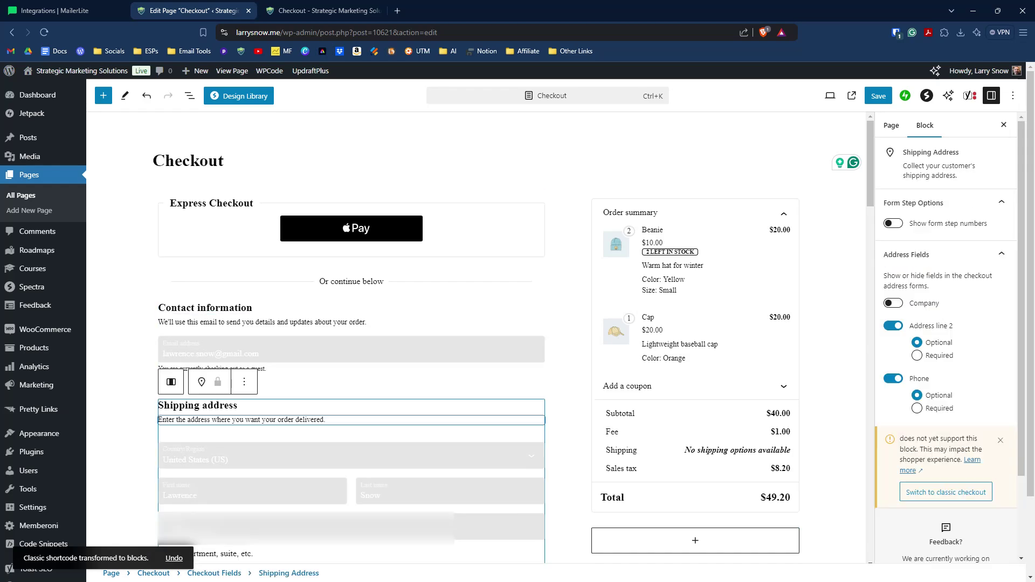
scroll(351, 338, down, 1)
key(Escape)
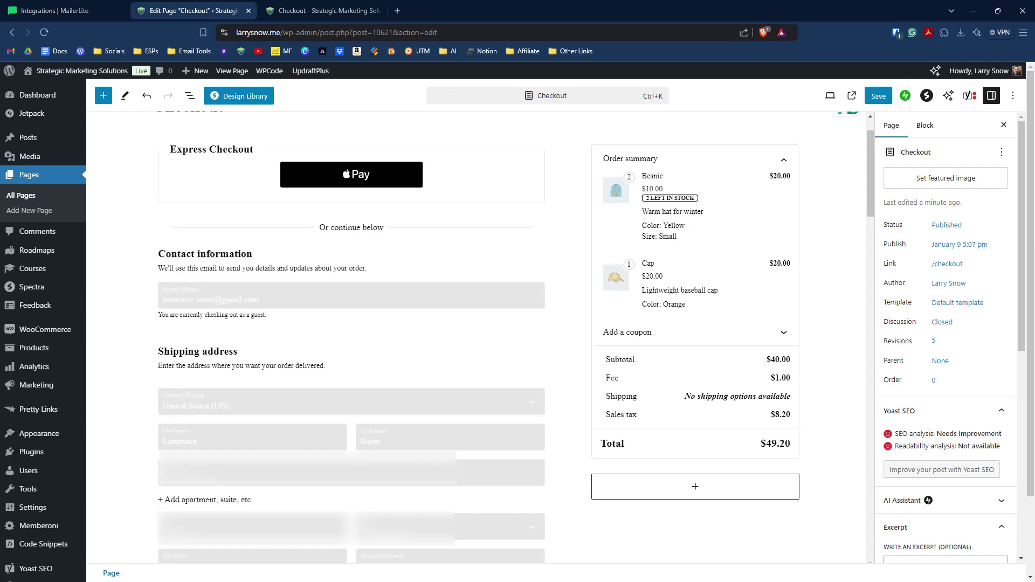
key(ctrl+s)
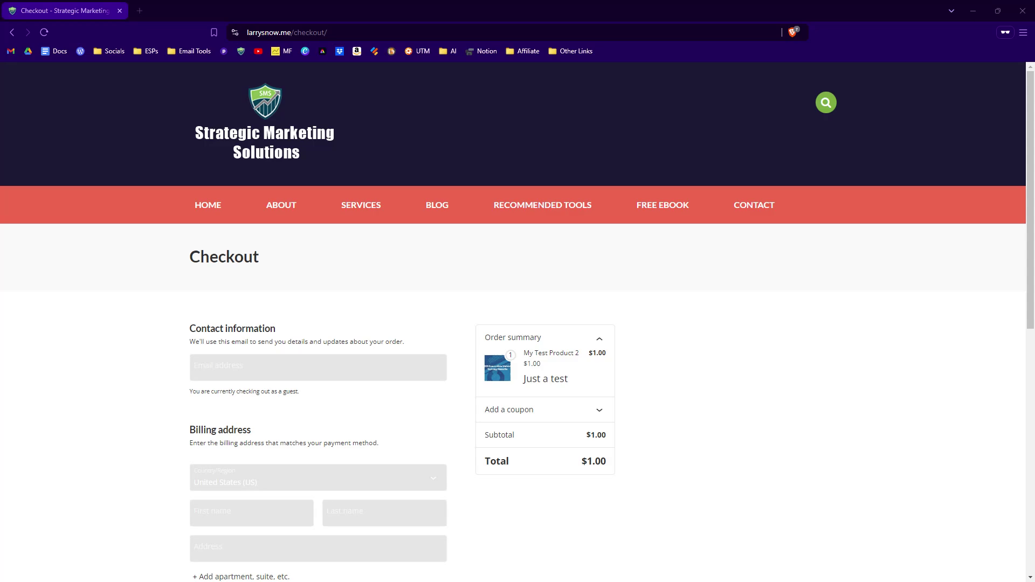
Check the block-based live checkout page for the newsletter signup checkbox, from the contact information to the order button
scroll(518, 324, down, 3)
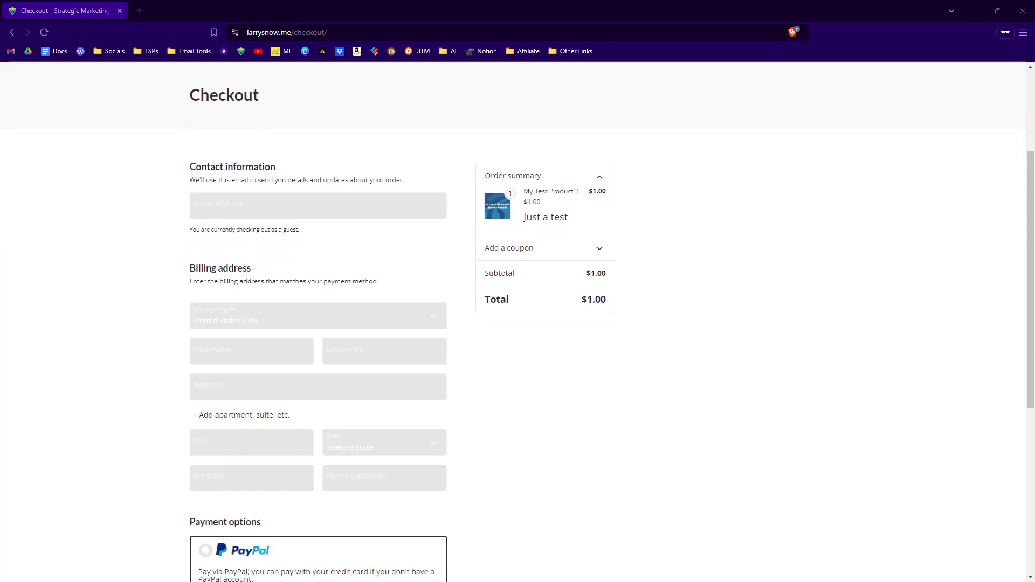
scroll(517, 323, down, 3)
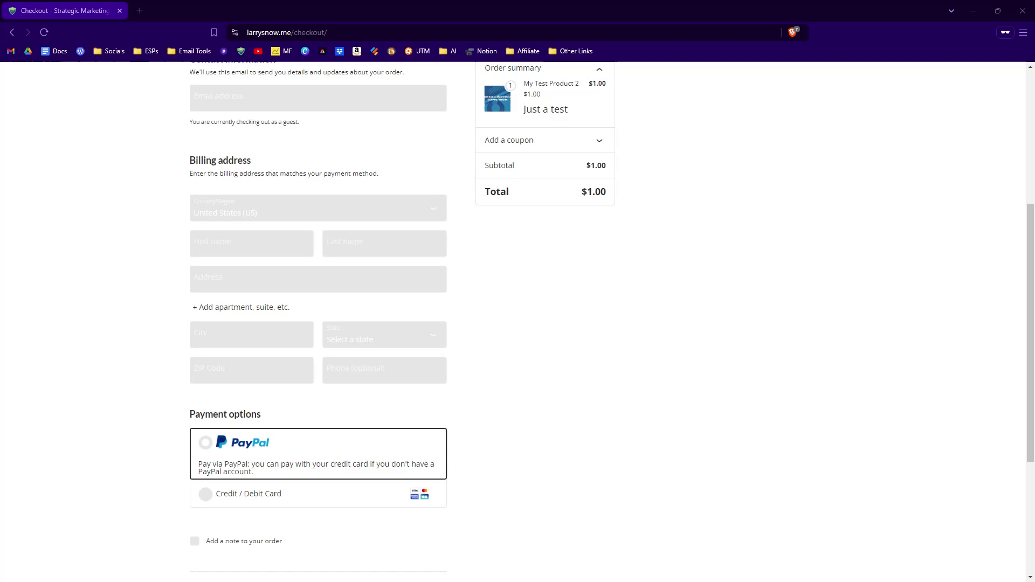
scroll(517, 324, down, 1)
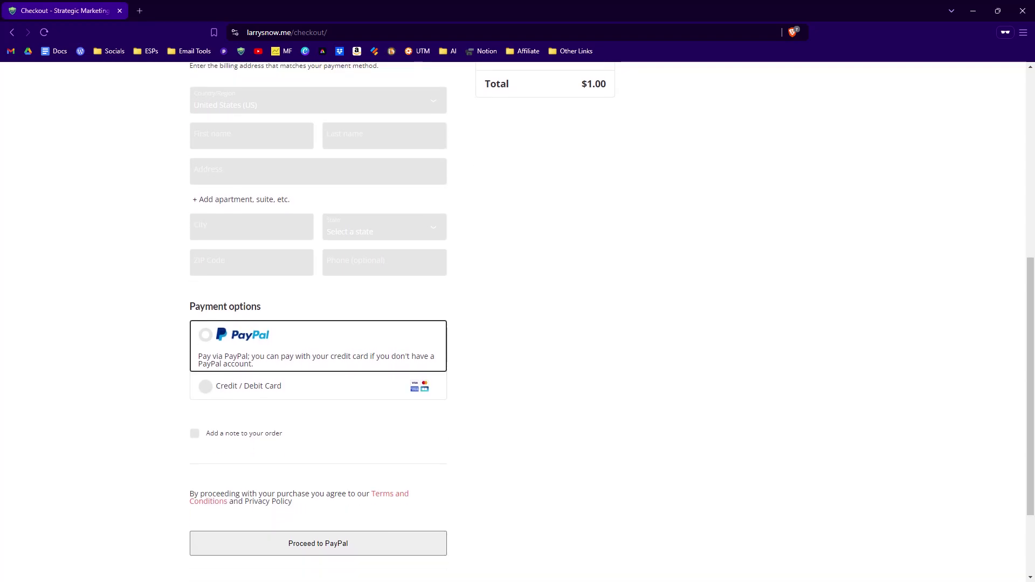
Return to the Checkout page editor and search the block library for MailerLite
key(alt+Tab)
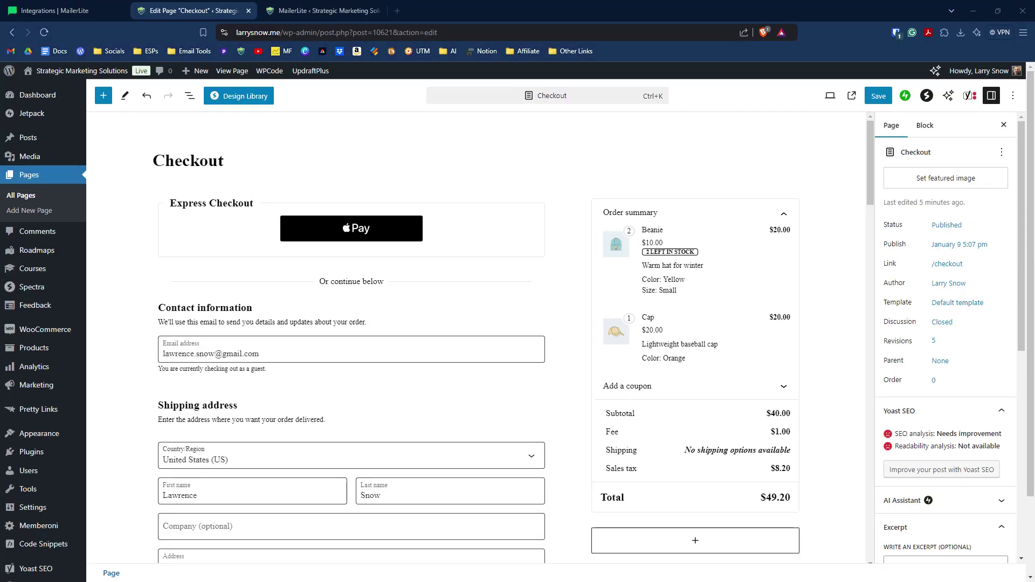
key(ctrl+s)
click(103, 95)
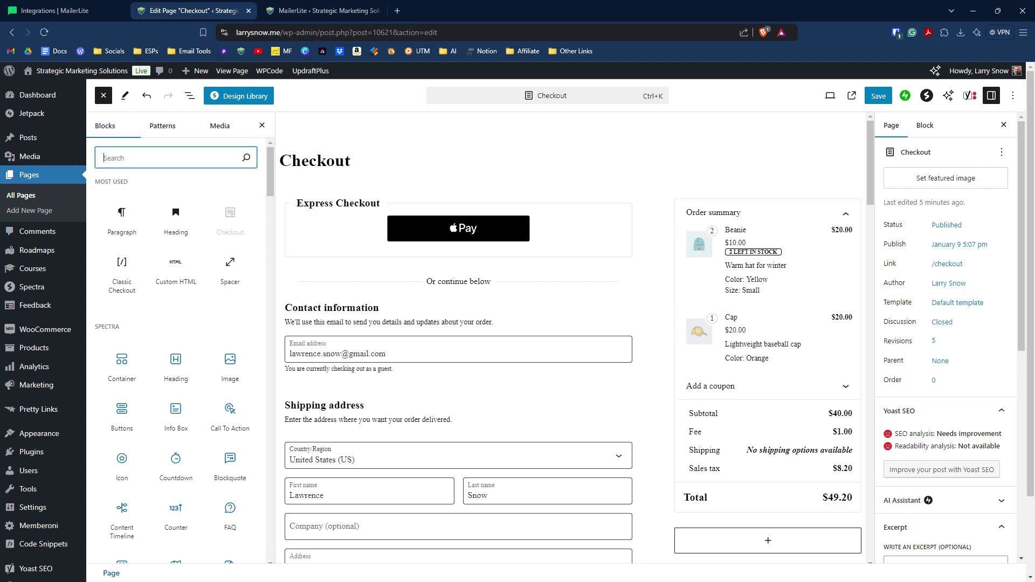
text(MailerLite)
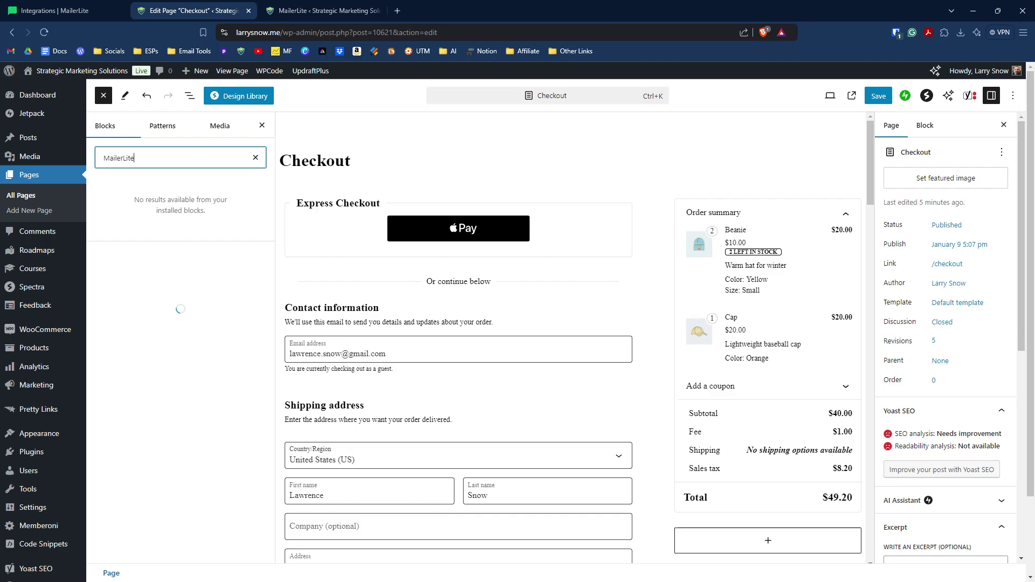
click(255, 158)
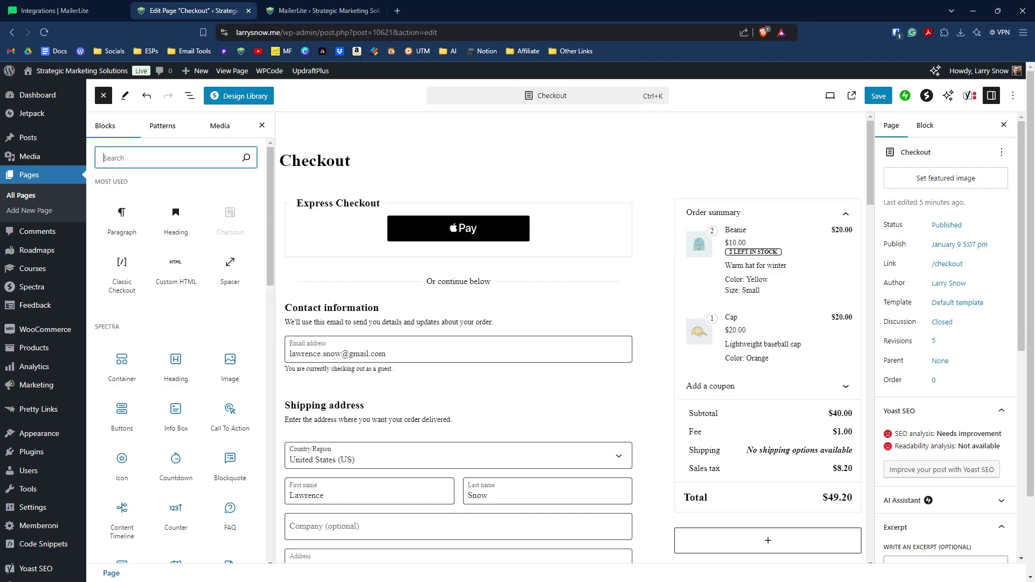
key(Escape)
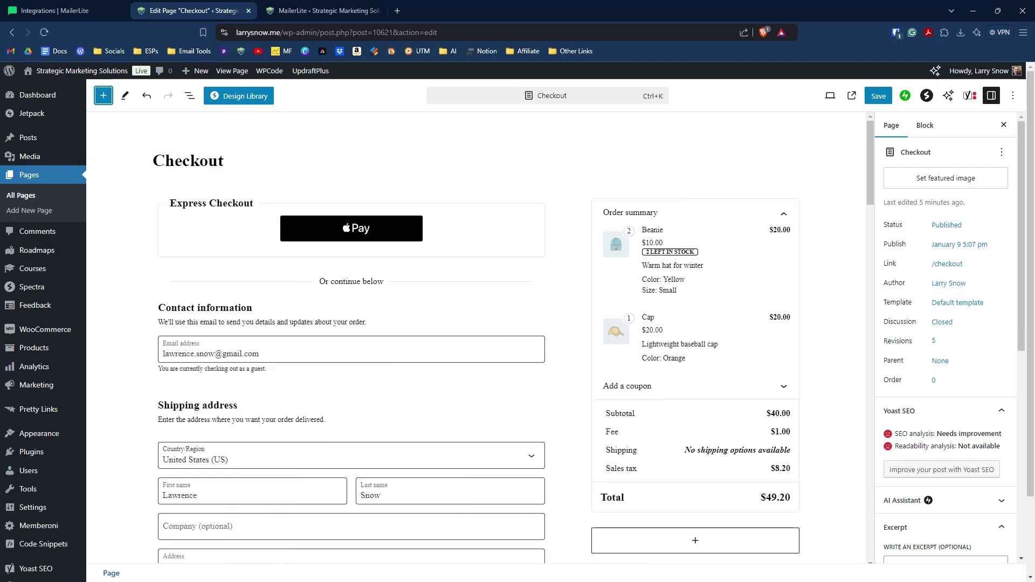
Insert the MailerLite – WooCommerce integration block inside the Payment Options block of the Checkout page
scroll(474, 334, down, 2)
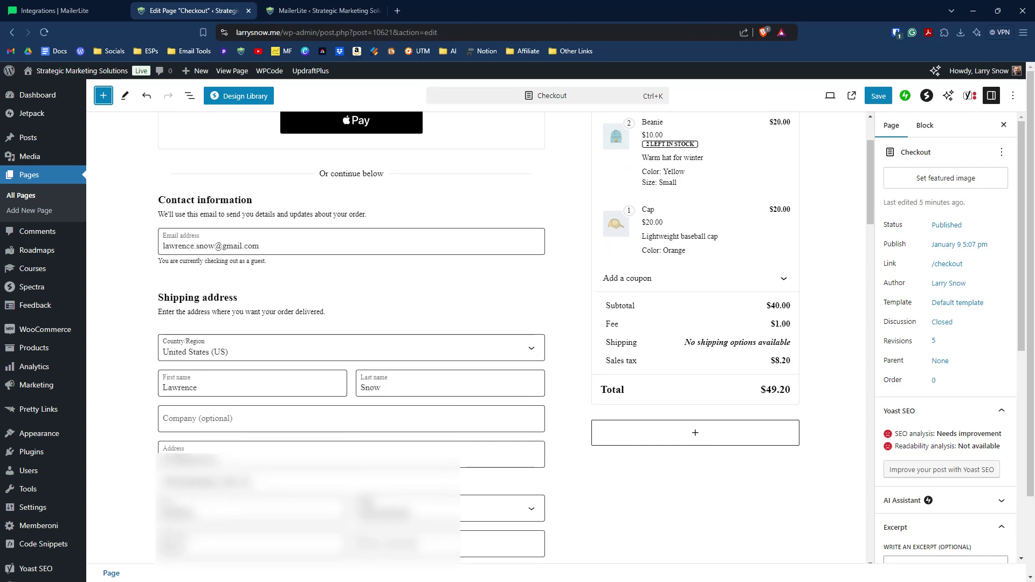
scroll(474, 334, down, 3)
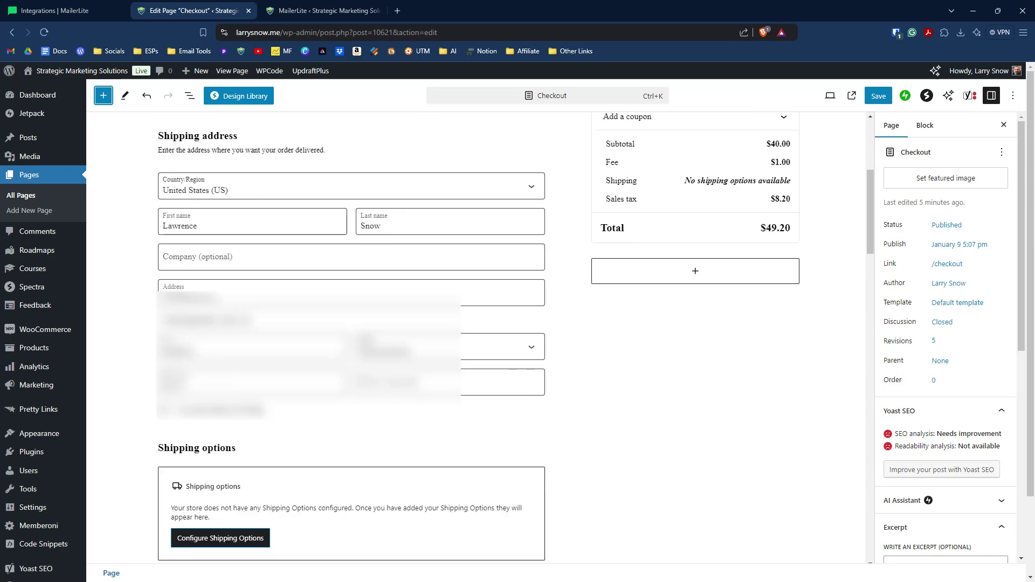
scroll(351, 334, down, 4)
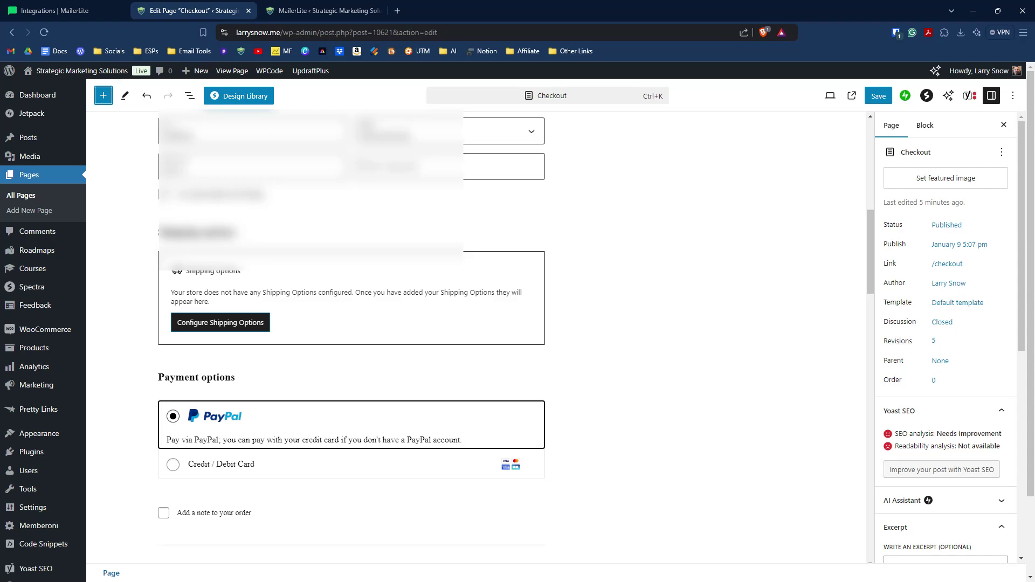
click(351, 424)
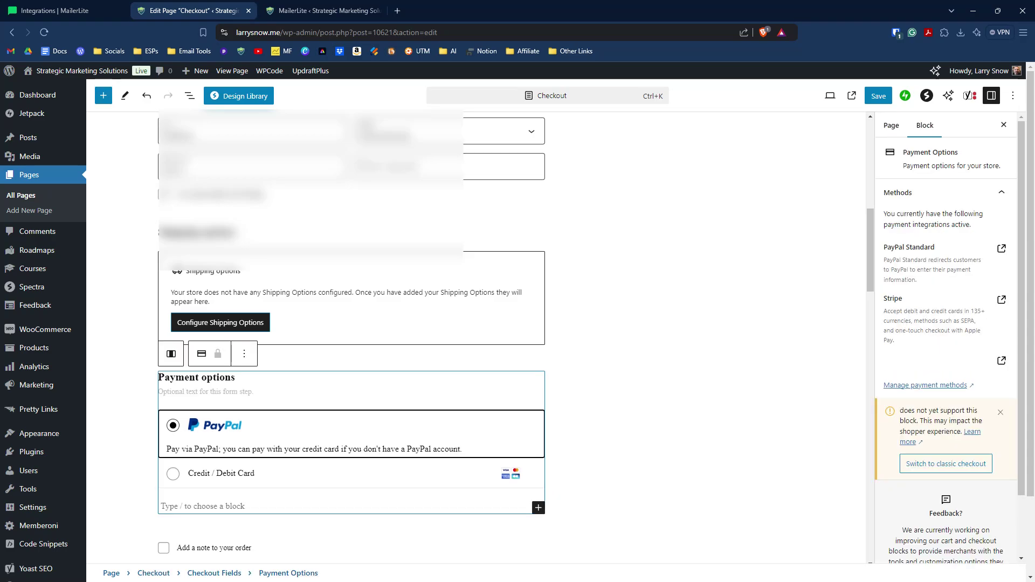
scroll(351, 334, down, 2)
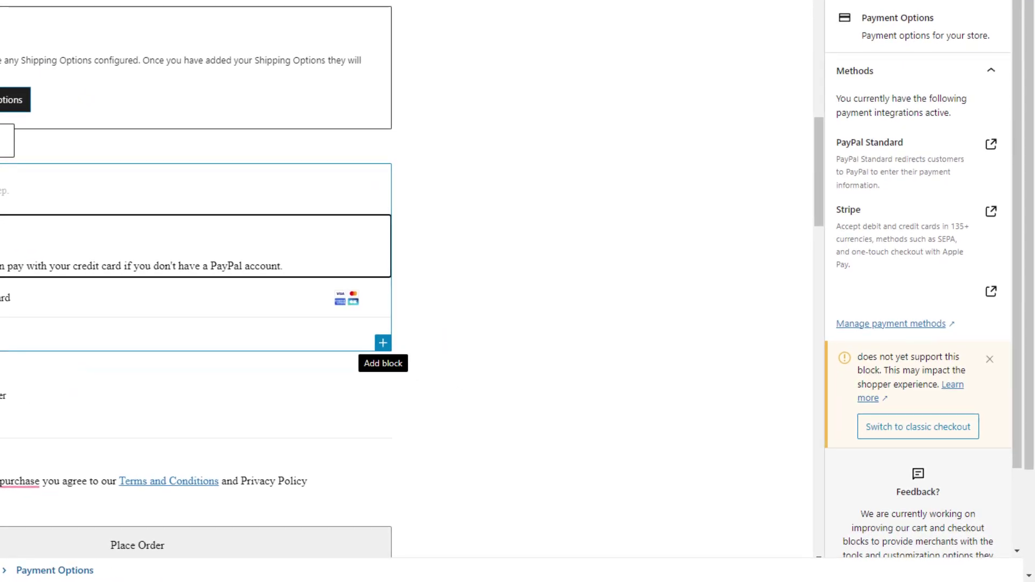
click(382, 342)
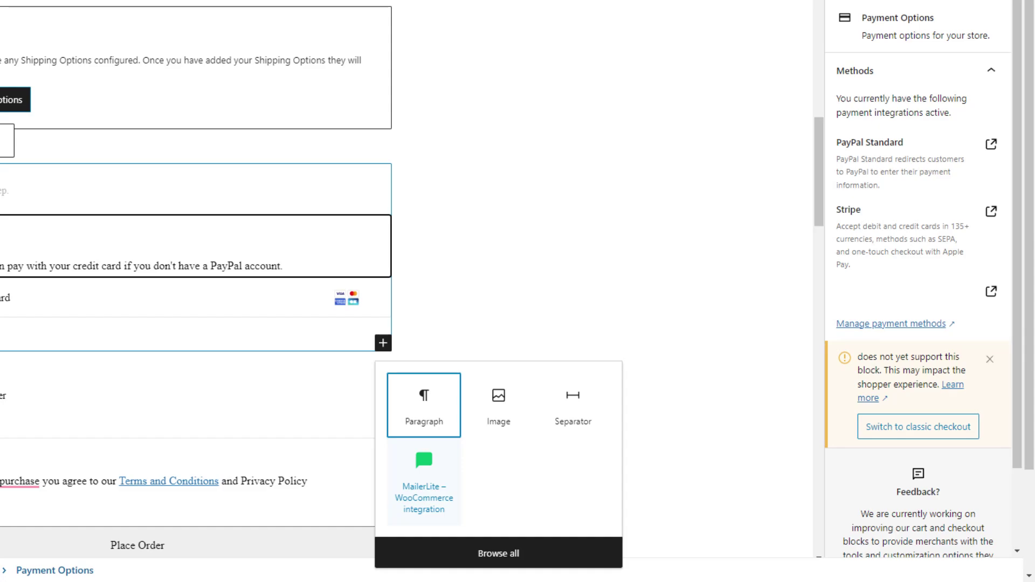
click(423, 458)
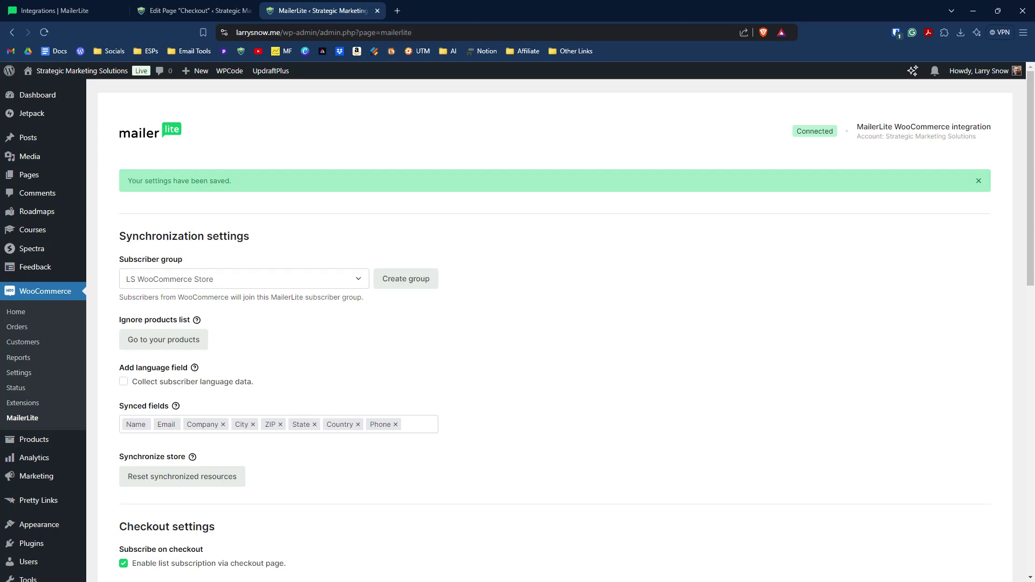
Review the subscribe checkbox label in the MailerLite plugin settings, then return to the Checkout page editor and save the page
scroll(539, 323, down, 7)
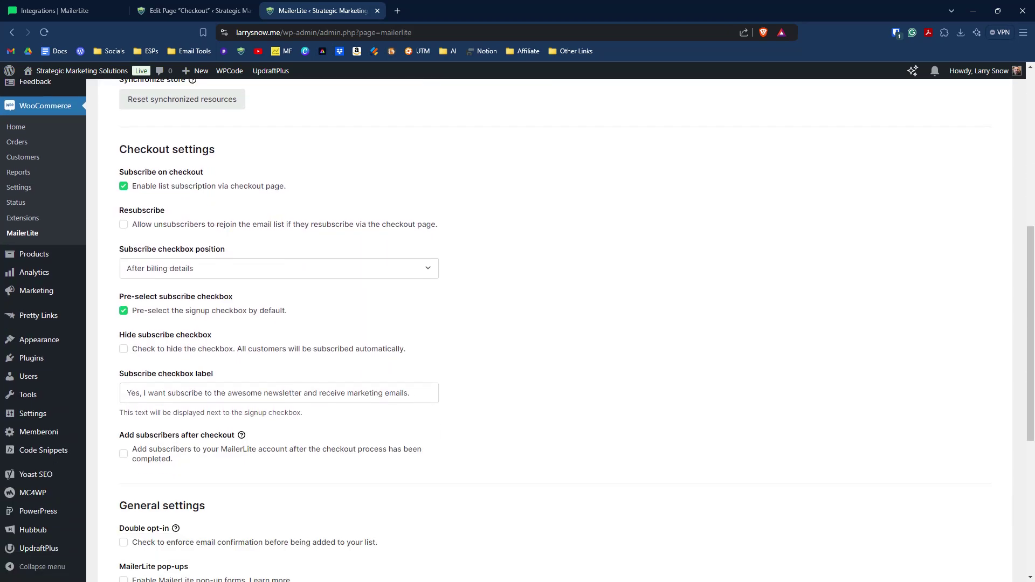
scroll(539, 323, down, 1)
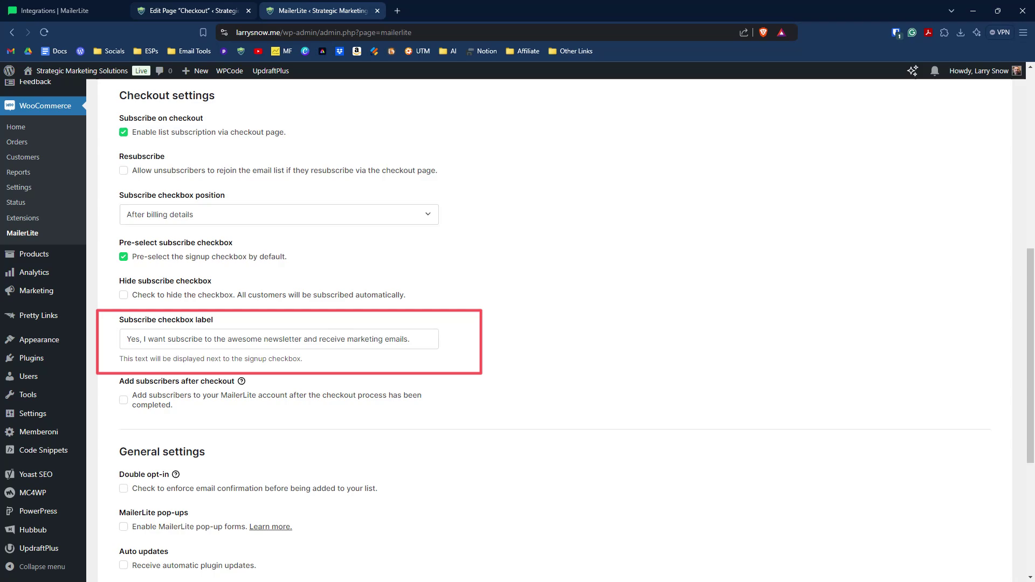
click(191, 11)
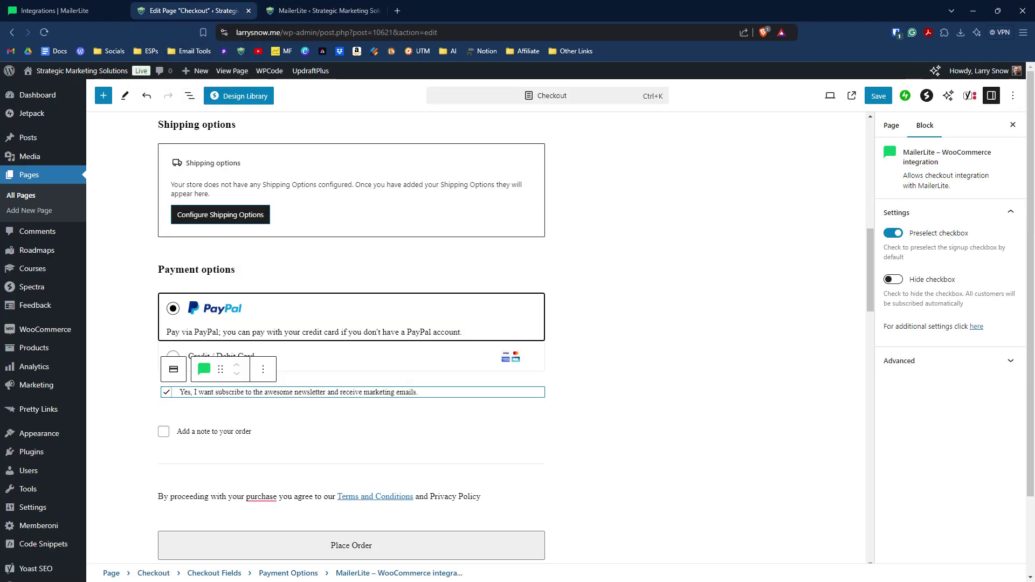
key(ctrl+s)
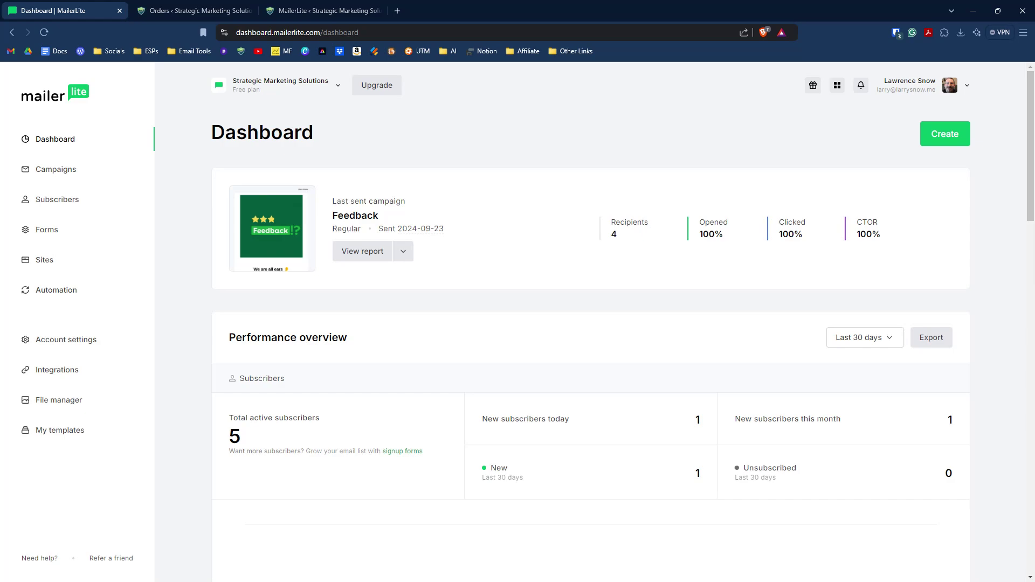
From the MailerLite dashboard, open the subscriber list and the profile of the most recently subscribed contact
scroll(590, 323, down, 2)
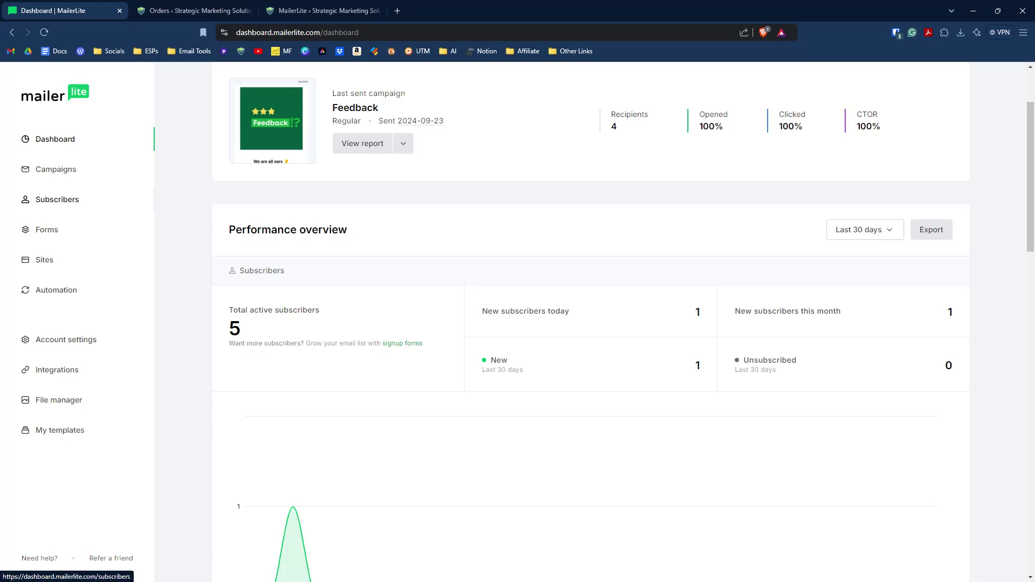
click(57, 200)
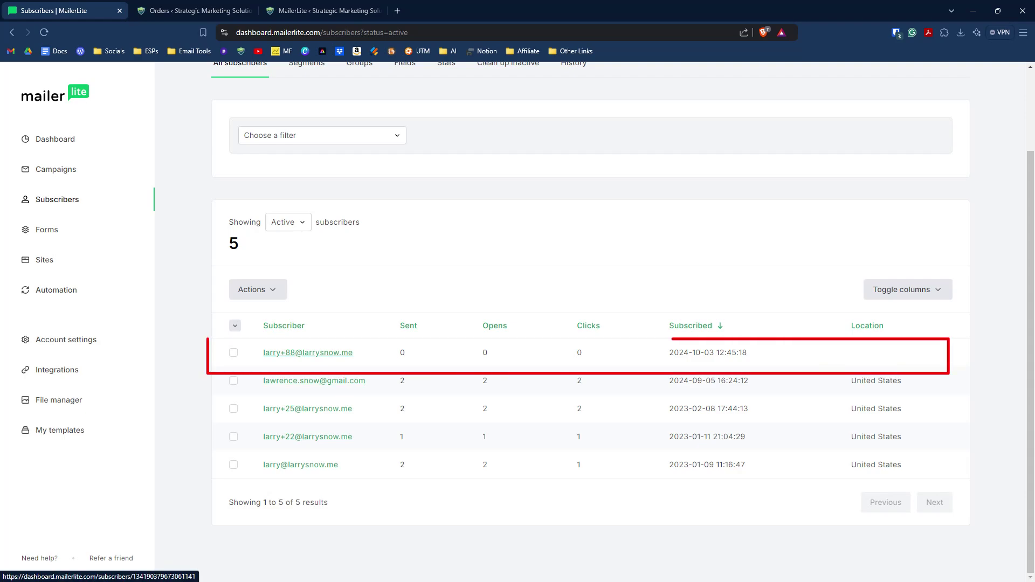
click(308, 352)
scroll(307, 353, down, 5)
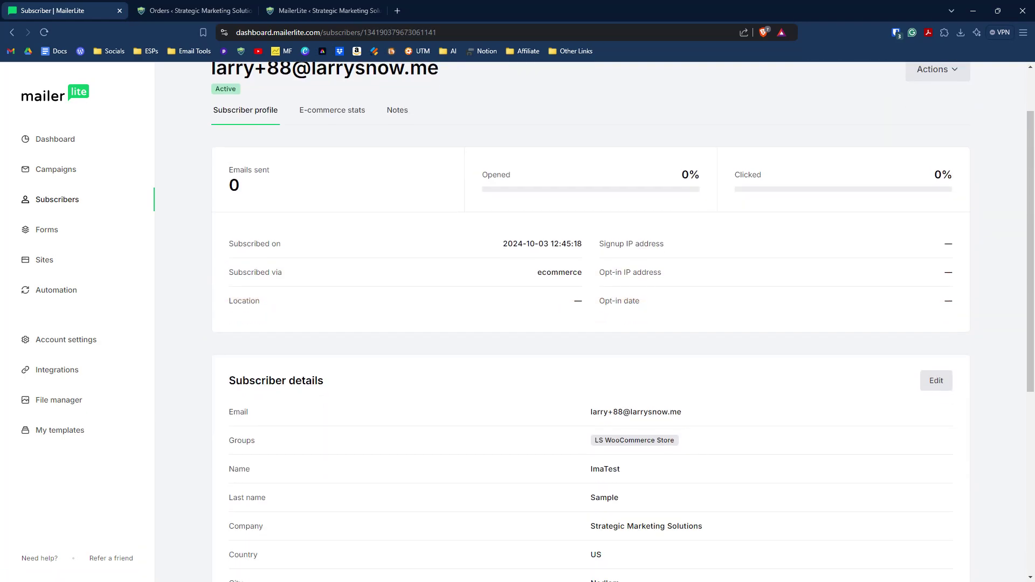
Examine the subscriber details, including the store group, total spent, orders count and accepts-marketing fields
scroll(590, 324, down, 1)
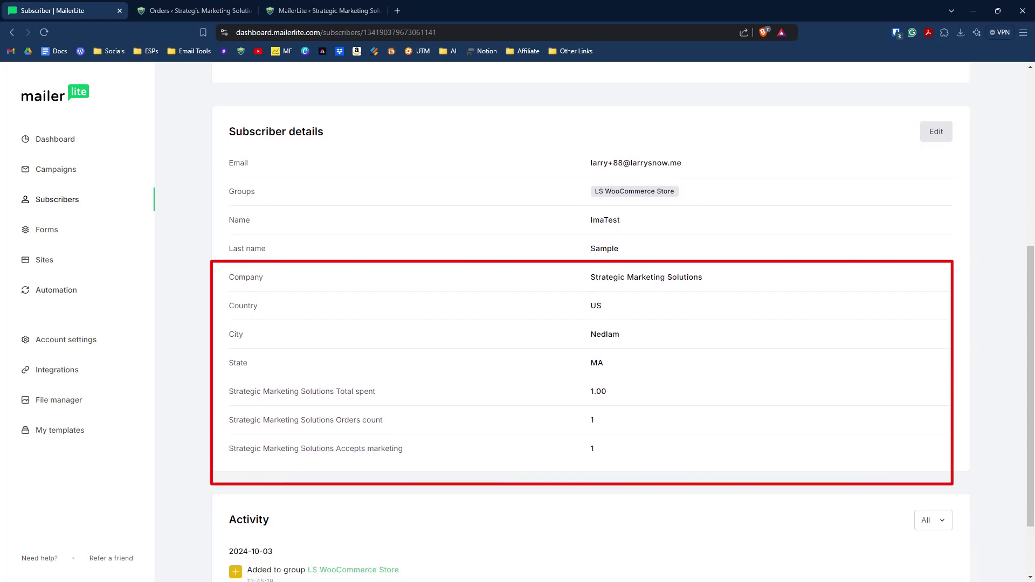
mouse_move(375, 391)
mouse_down()
mouse_move(249, 391)
mouse_move(607, 392)
mouse_up()
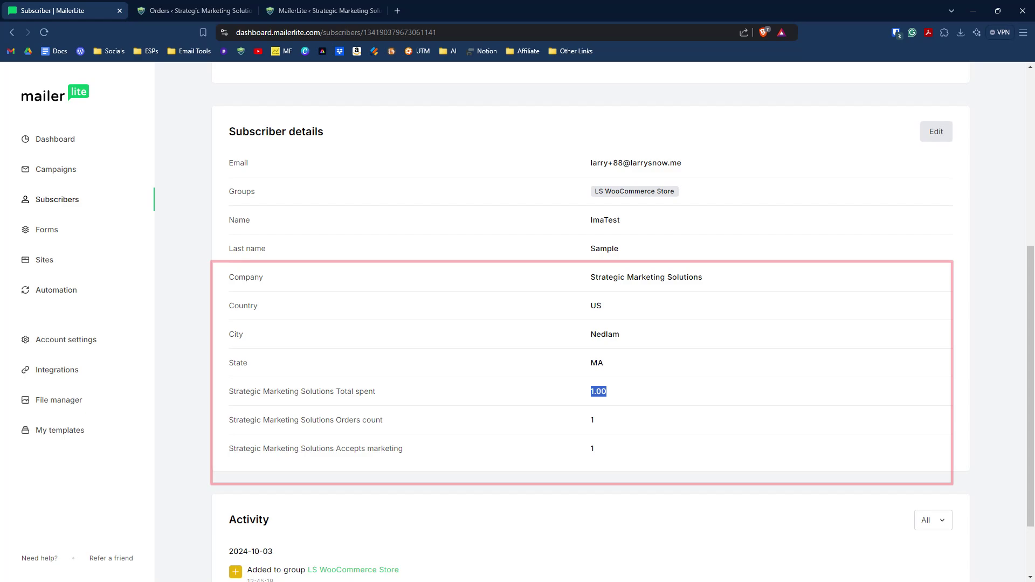
double_click(592, 420)
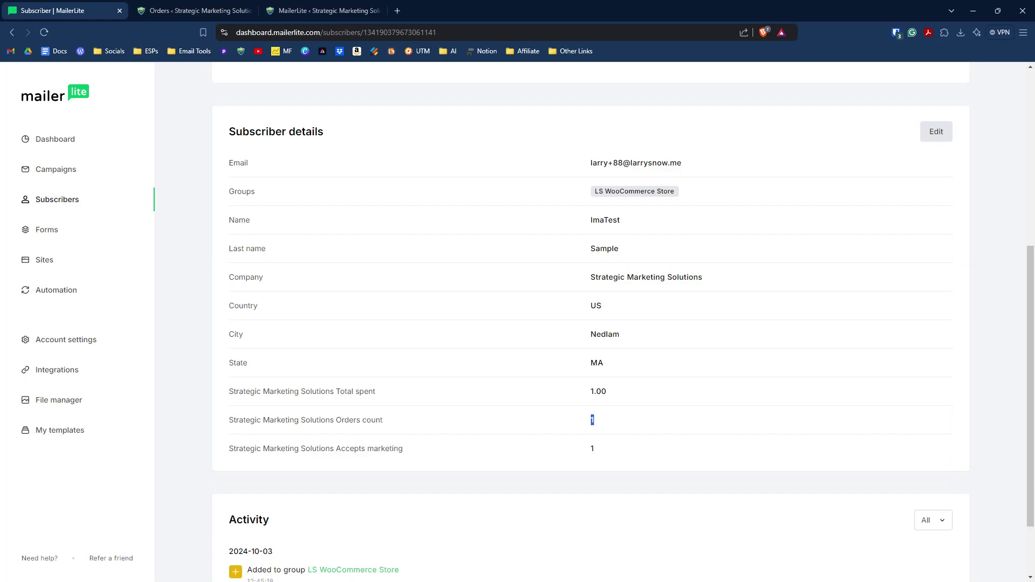
double_click(592, 448)
click(592, 449)
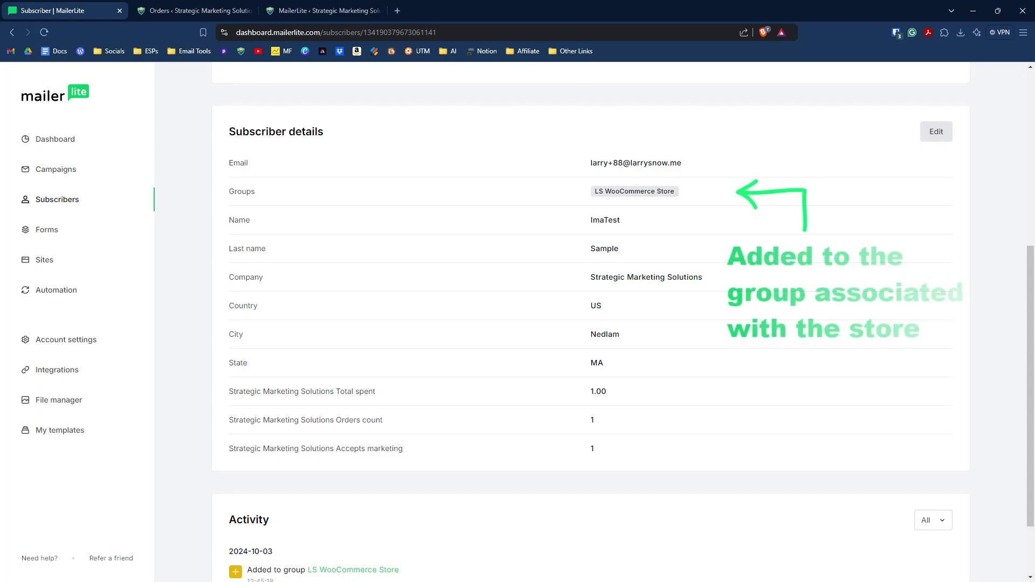
double_click(592, 449)
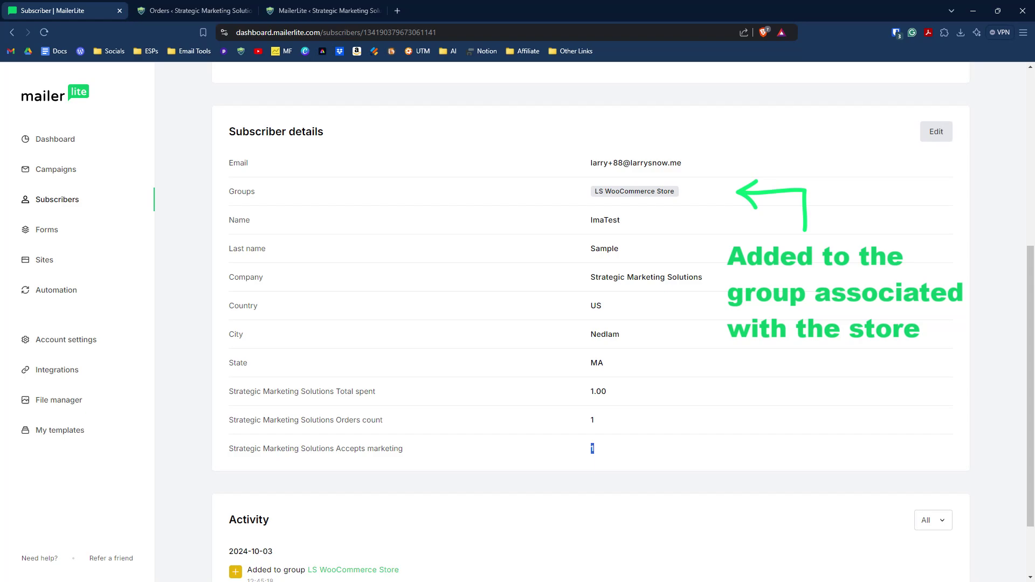
click(592, 448)
scroll(590, 323, up, 6)
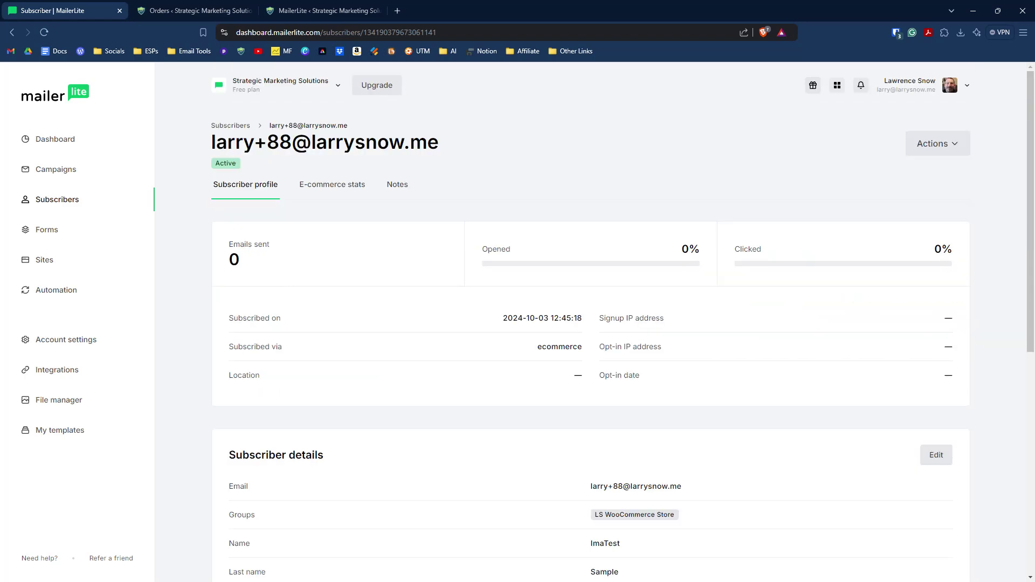
Check the subscriber's e-commerce stats and orders, and return to the subscriber profile details
click(332, 184)
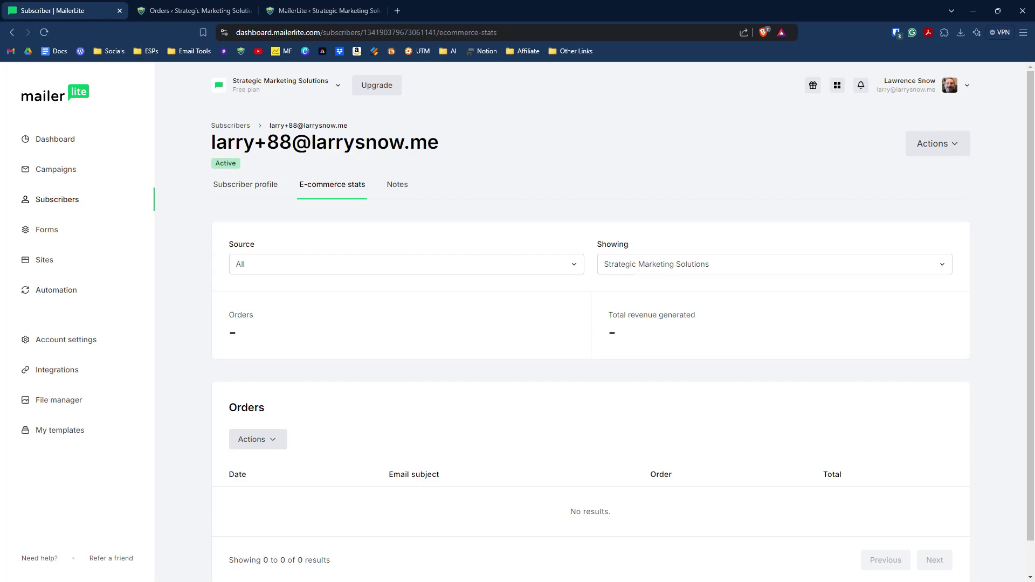
scroll(590, 324, down, 1)
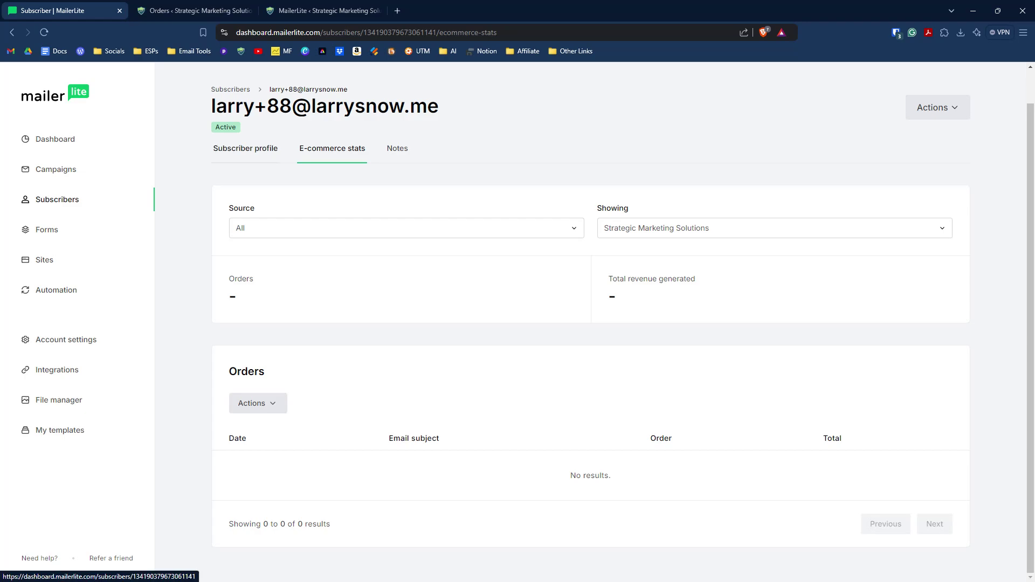
click(245, 148)
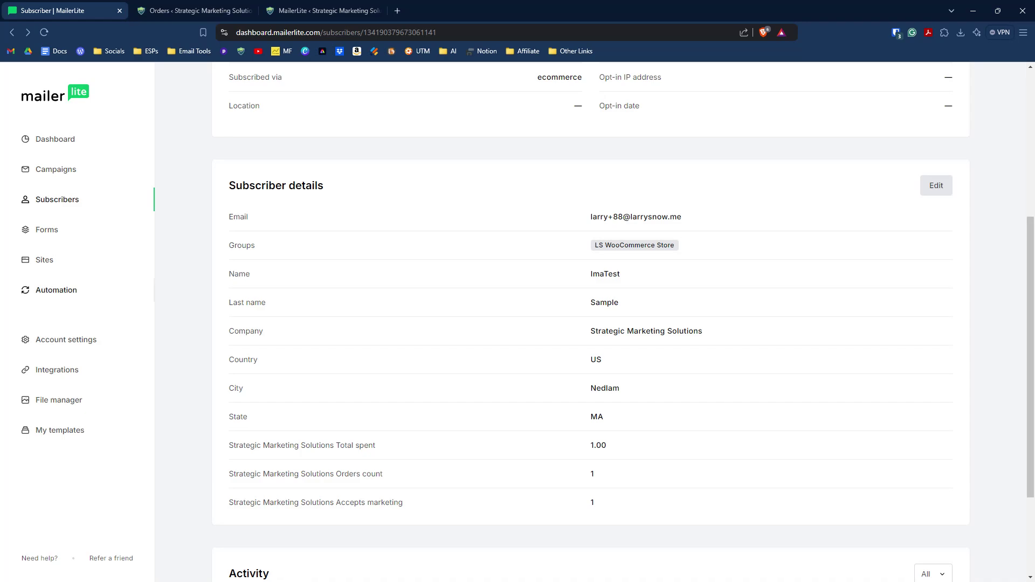
Open the "Purchase any product" automation for editing and choose Strategic Marketing Solutions as the shop for its e-commerce trigger
click(56, 290)
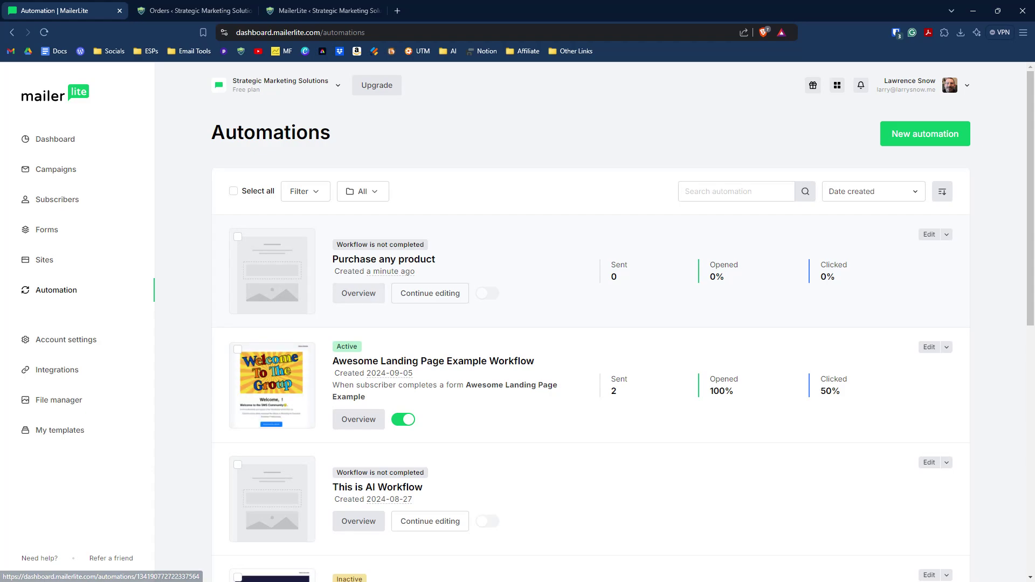
click(430, 294)
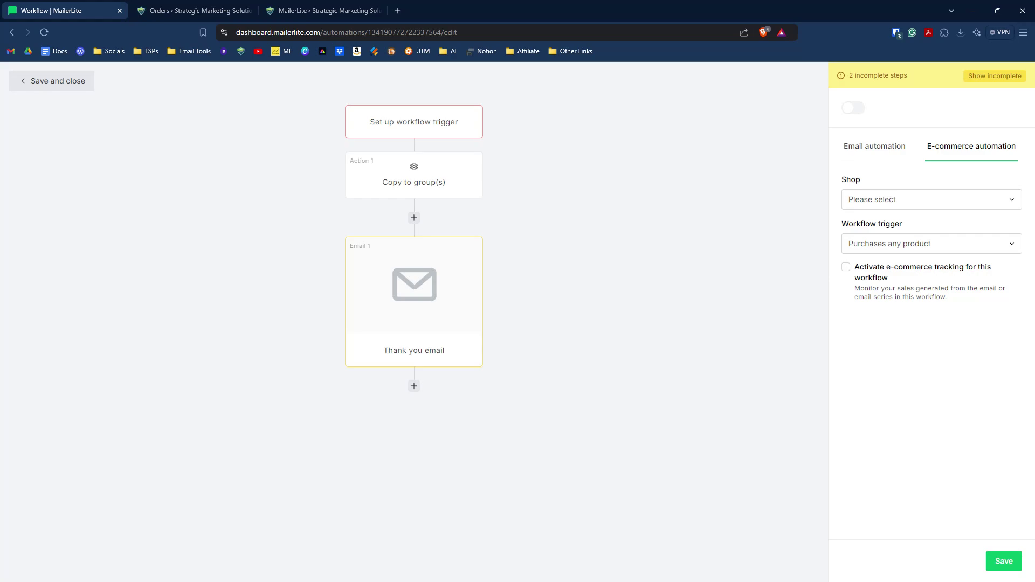
click(930, 199)
click(931, 224)
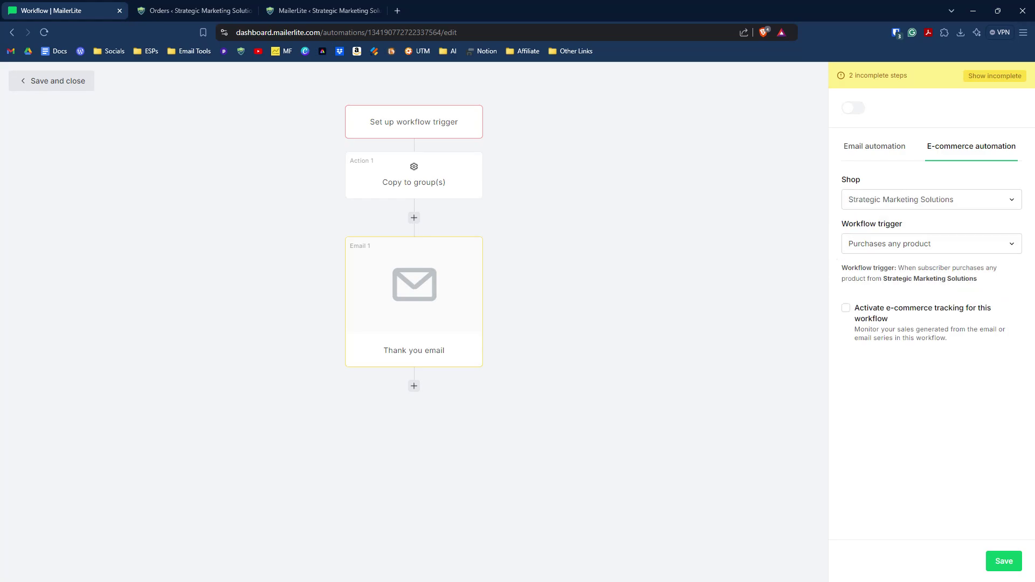